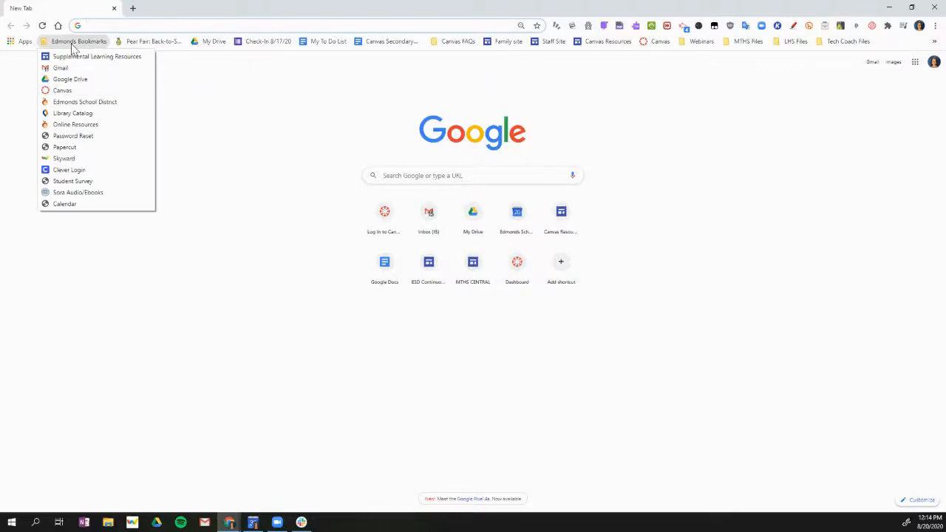
# Open Canvas from the Edmonds bookmarks and start a new course from the dashboard
pyautogui.click(63, 90)
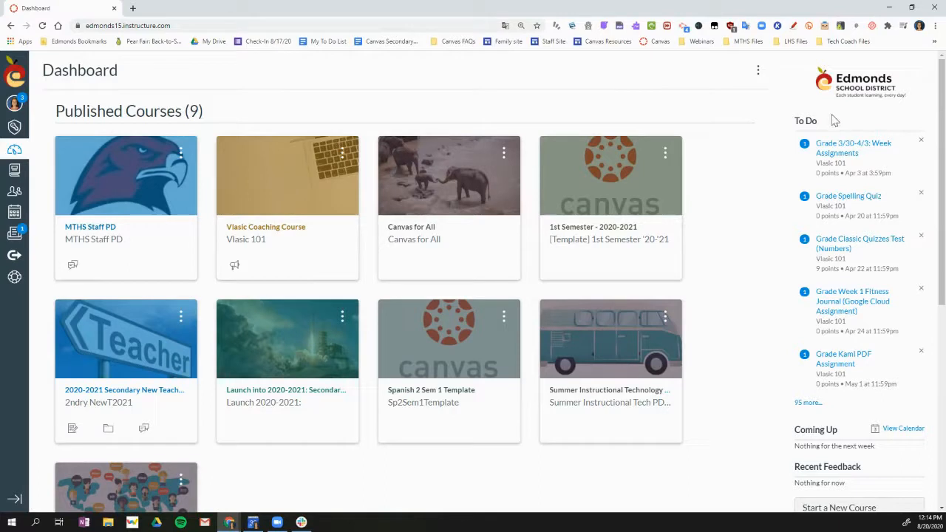
pyautogui.scroll(-1, 860, 238)
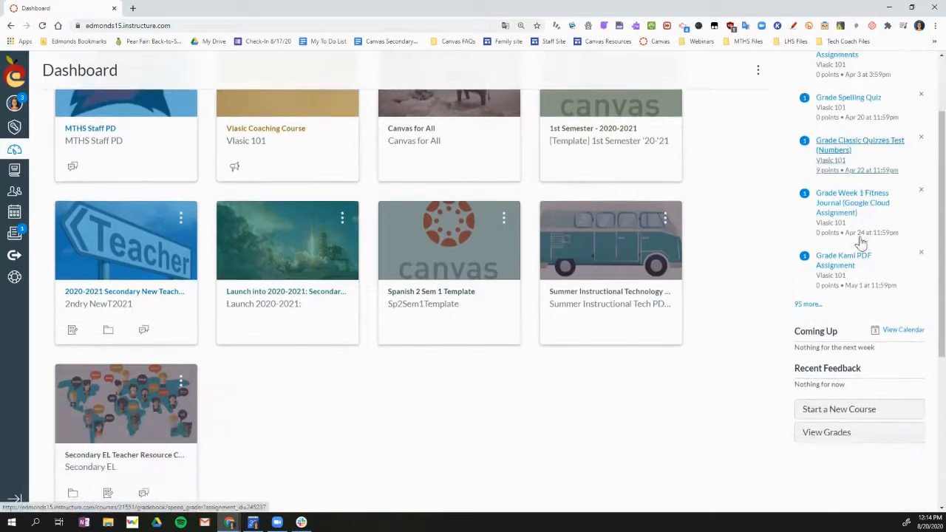
pyautogui.click(868, 414)
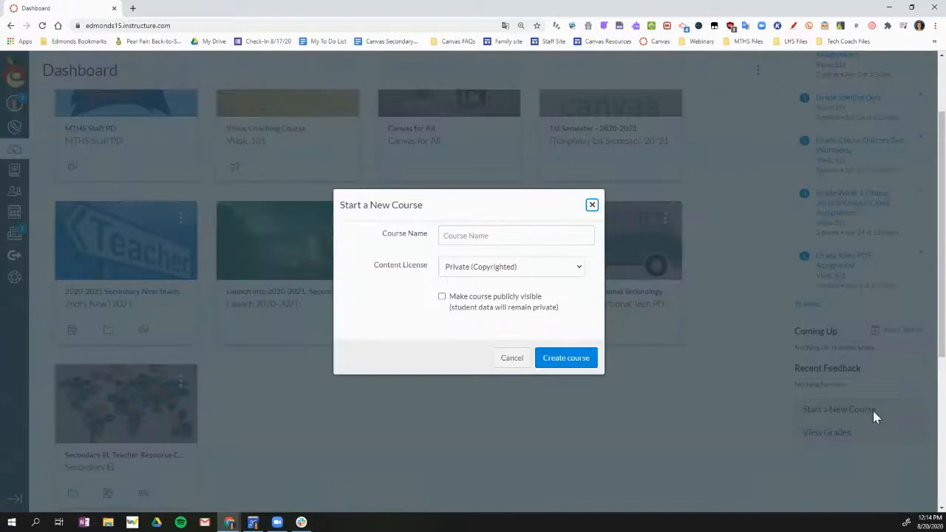
# Name the course "Spanish 2 - 1st semester shell" with the short name "Sp. 2 1st sem. shell" and create it
pyautogui.click(487, 234)
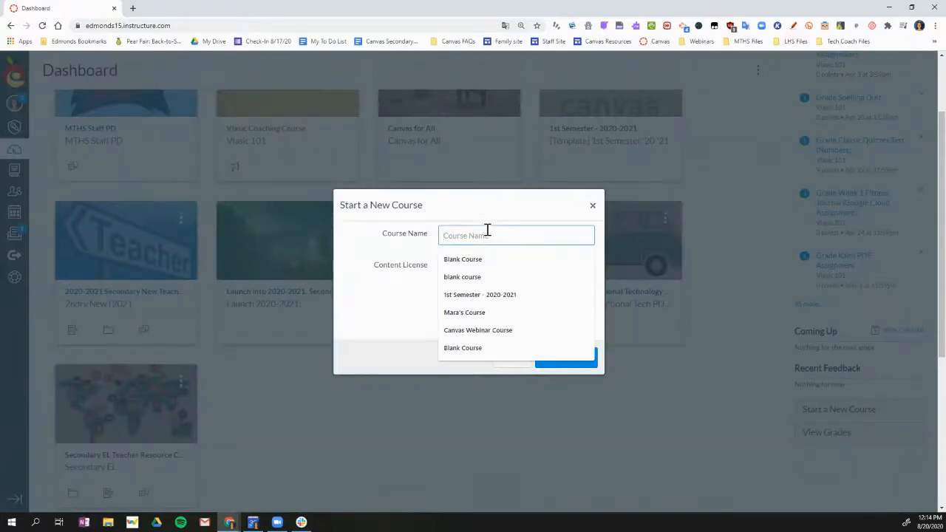
pyautogui.write('Spanish 2')
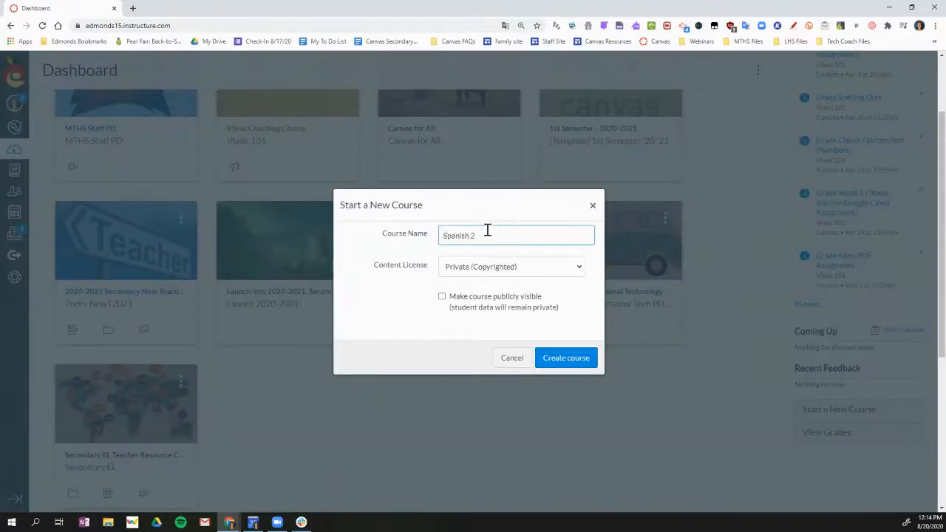
pyautogui.write(' - 1st semester shell')
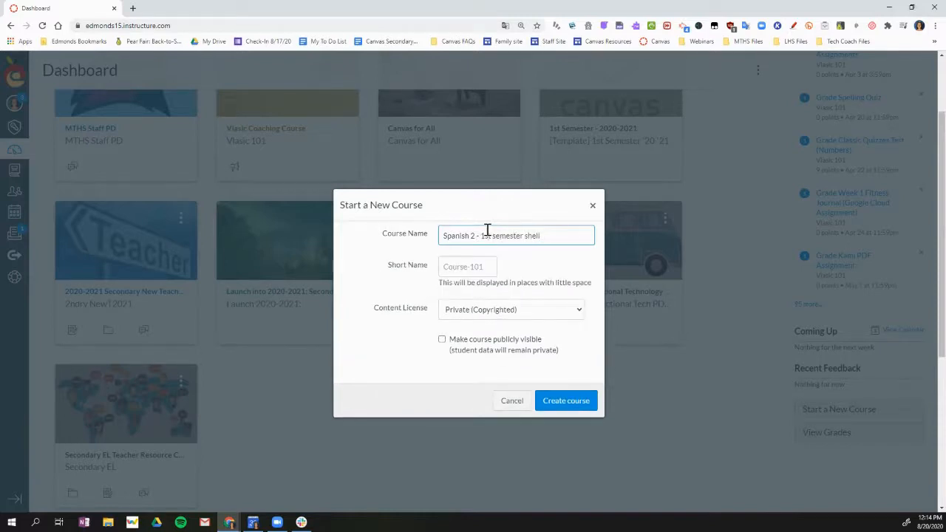
pyautogui.click(481, 268)
pyautogui.write('Sp.')
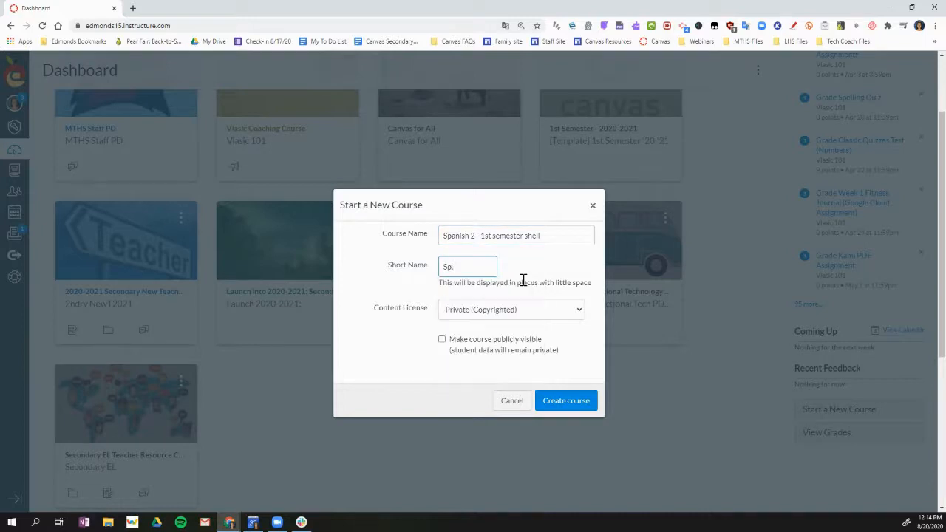
pyautogui.write(' 2 1st sem. shell')
pyautogui.click(566, 403)
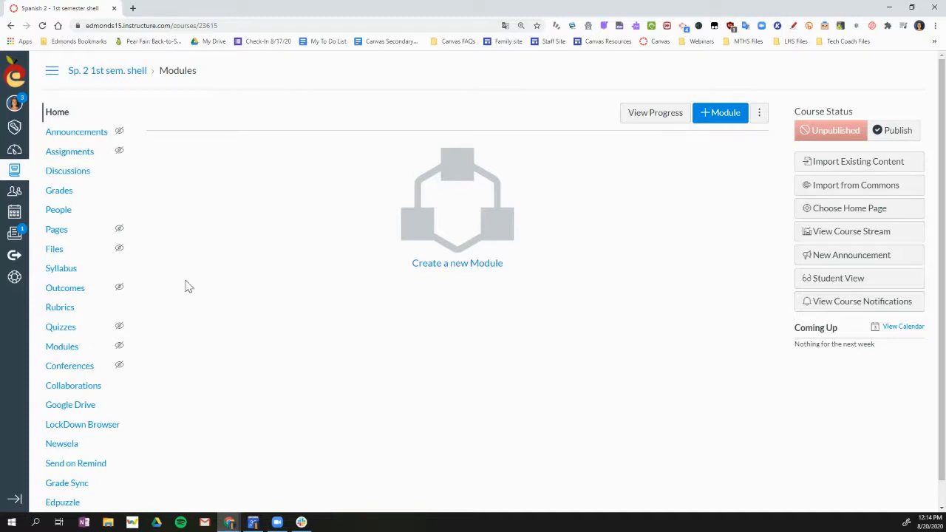
# Open the course settings and upload the machu picchu picture from My Drive as the course image
pyautogui.scroll(-1, 188, 287)
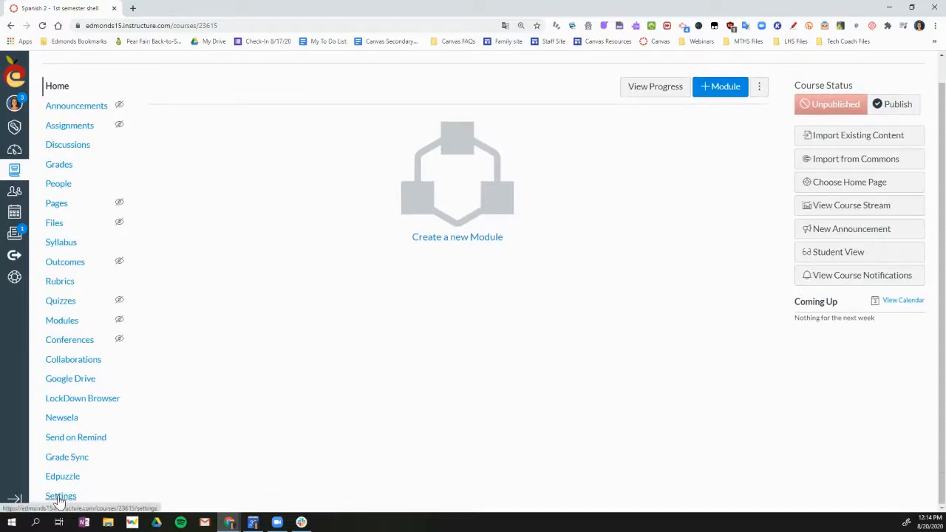
pyautogui.click(60, 497)
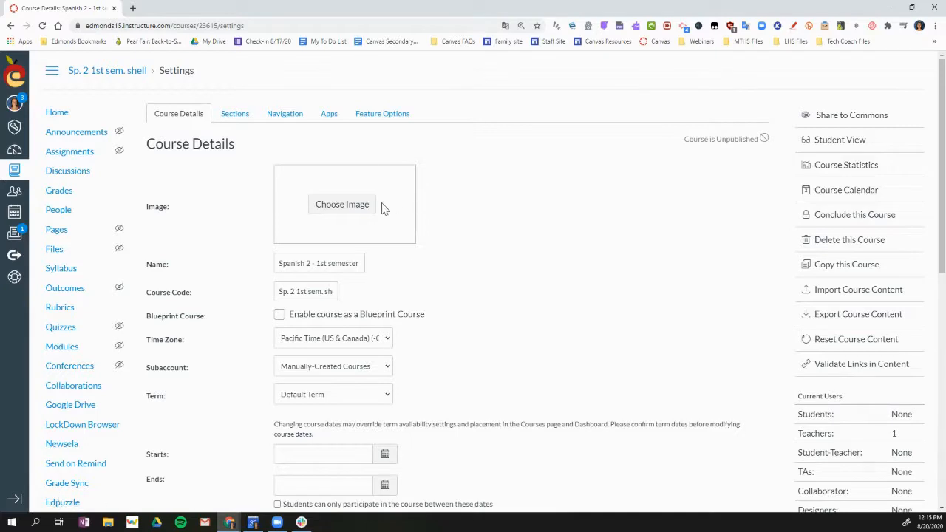
pyautogui.click(344, 209)
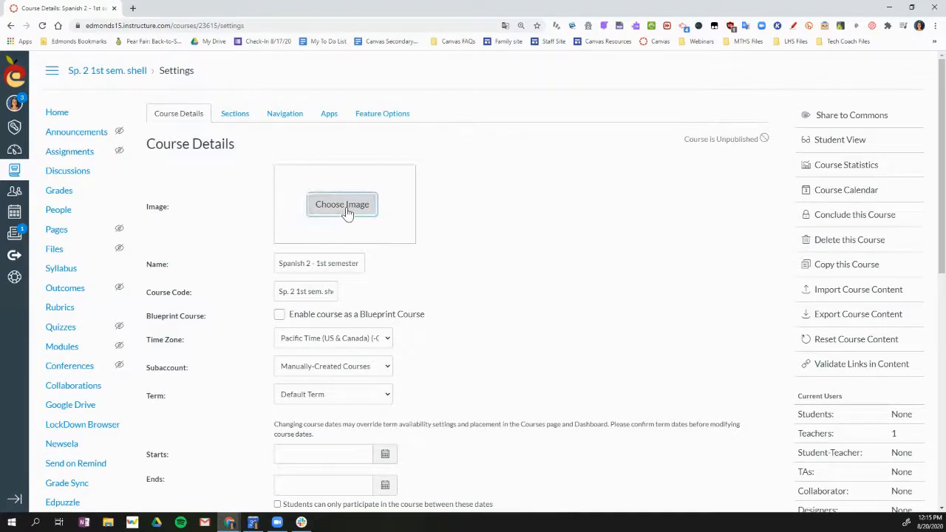
pyautogui.click(479, 238)
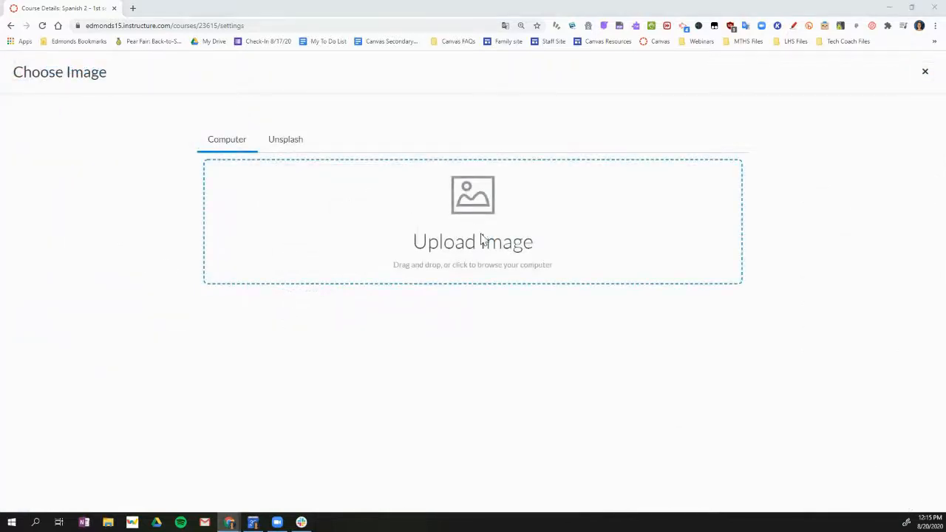
pyautogui.click(308, 221)
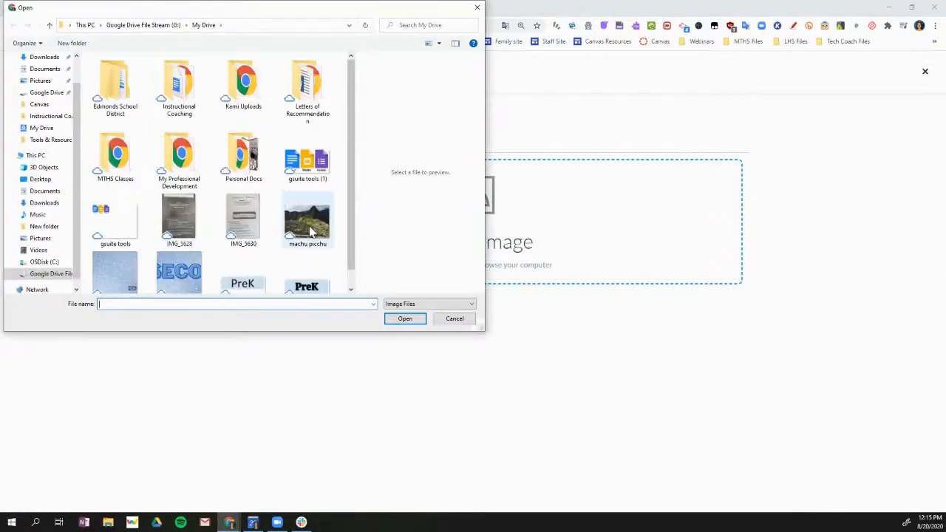
pyautogui.click(402, 319)
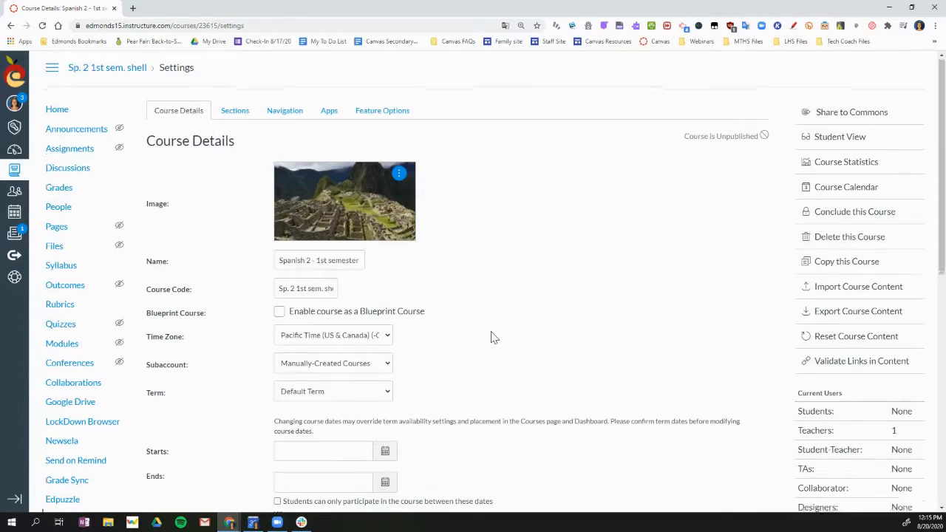
# Let students self-enroll with a secret URL or code, update the course details and highlight the enrollment URL
pyautogui.scroll(-2, 493, 336)
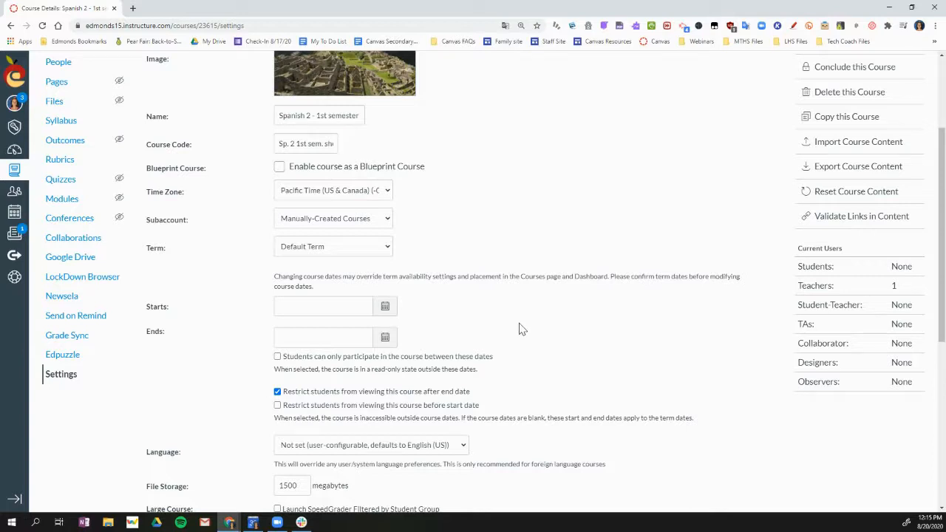
pyautogui.scroll(-1, 521, 329)
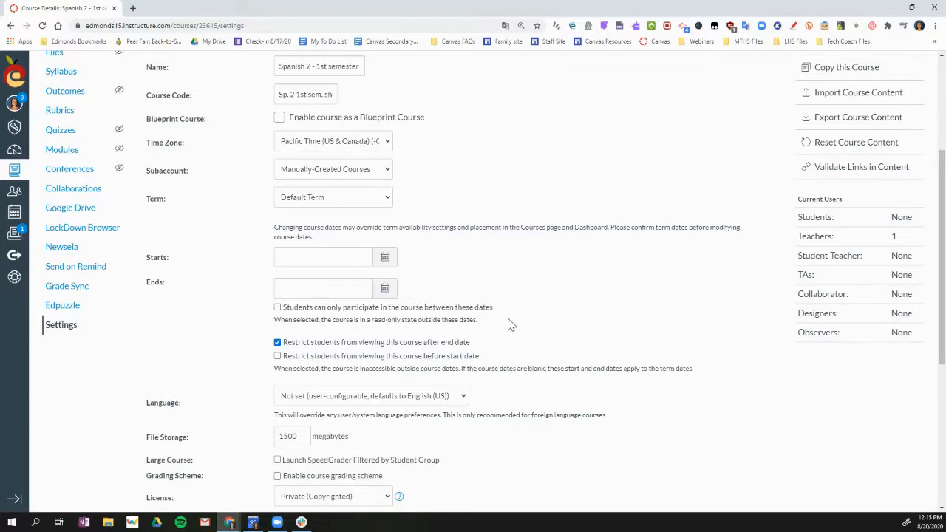
pyautogui.scroll(-3, 534, 303)
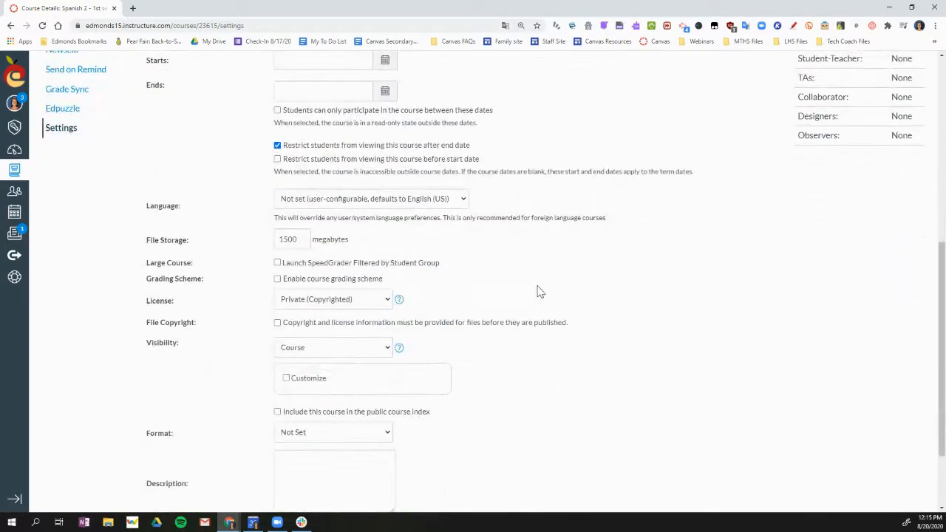
pyautogui.scroll(1, 537, 293)
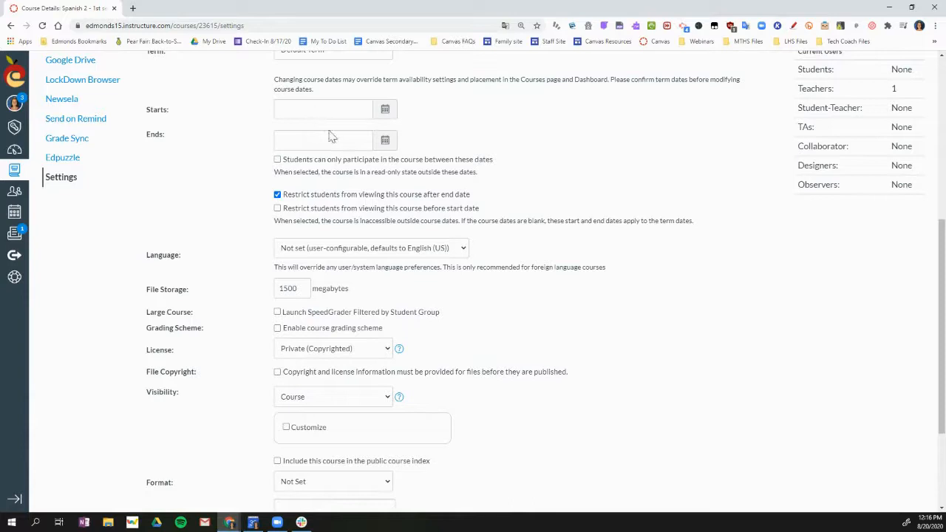
pyautogui.scroll(-3, 525, 313)
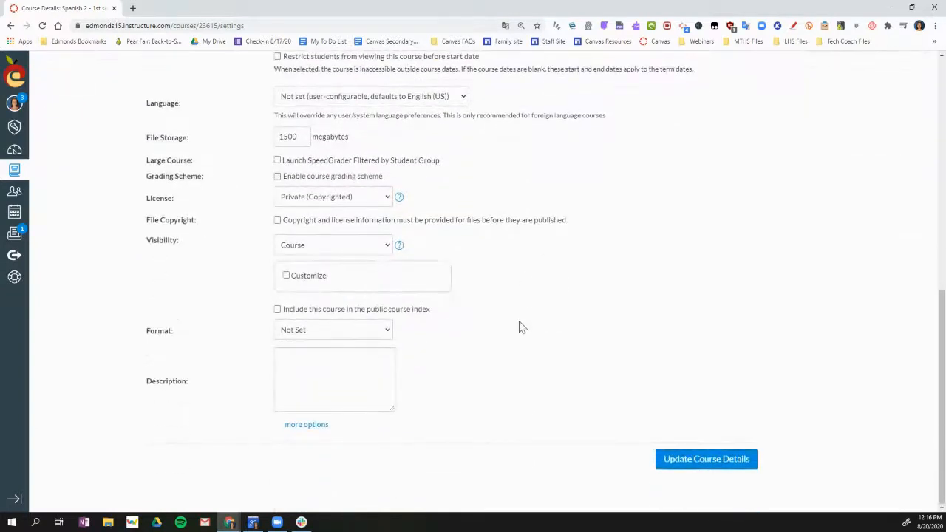
pyautogui.click(315, 427)
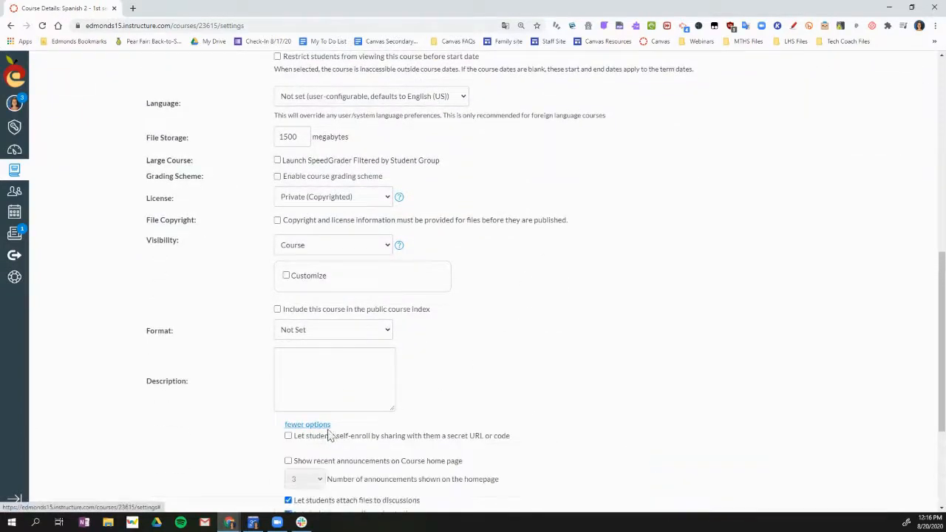
pyautogui.scroll(-2, 569, 401)
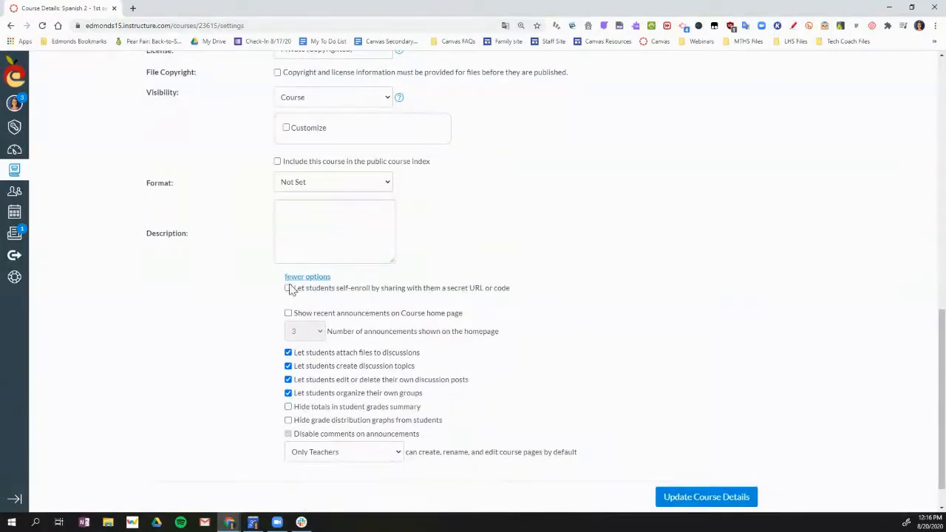
pyautogui.click(289, 287)
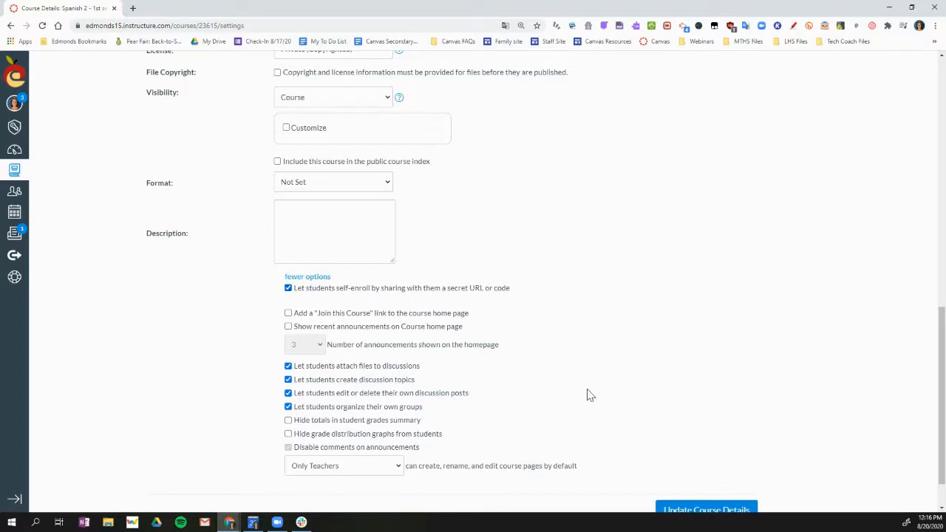
pyautogui.scroll(-1, 554, 304)
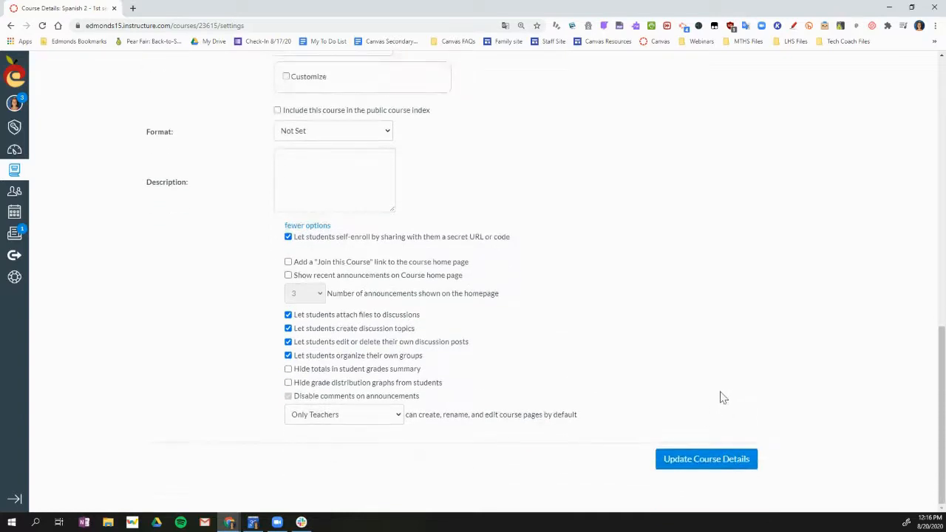
pyautogui.click(699, 466)
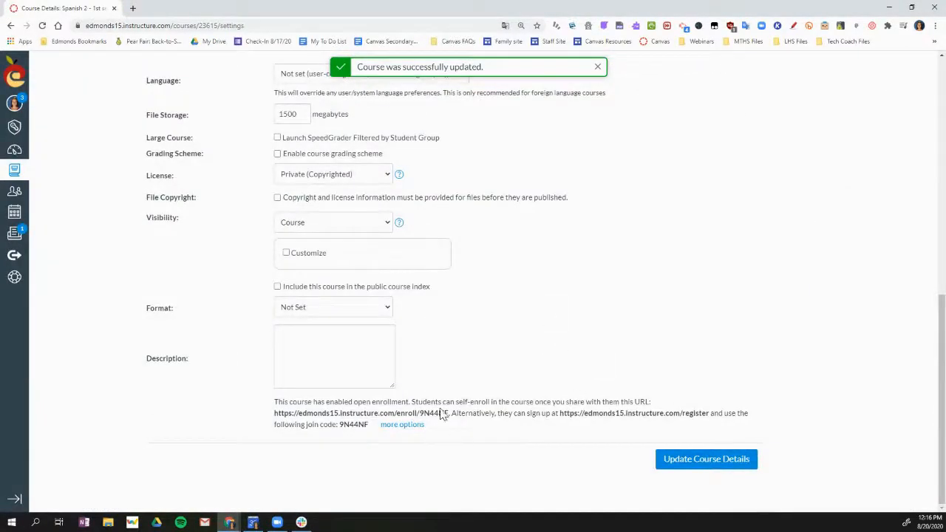
pyautogui.moveTo(449, 415); pyautogui.dragTo(273, 415)
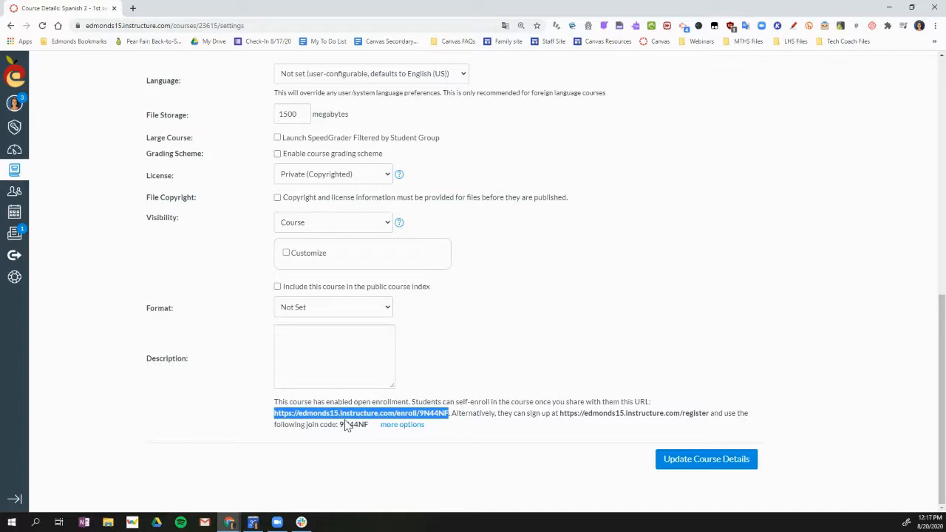
# In the course navigation settings, hide Grade Sync, Edpuzzle, Send on Remind and Newsela from students
pyautogui.scroll(15, 420, 376)
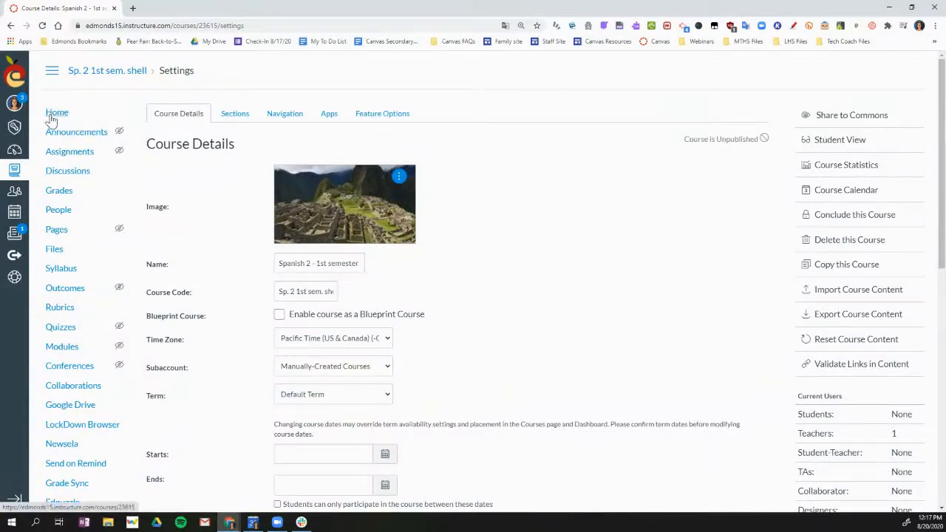
pyautogui.click(283, 118)
pyautogui.scroll(-3, 259, 272)
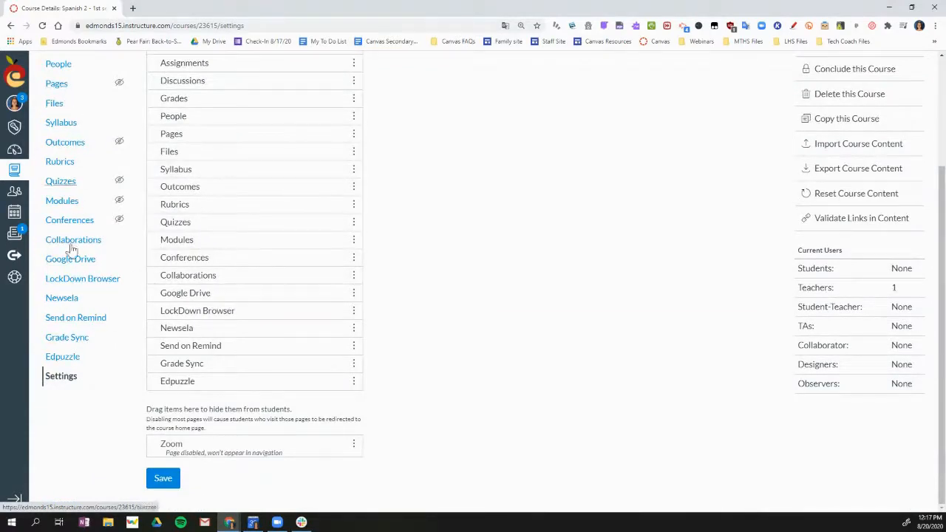
pyautogui.scroll(3, 291, 321)
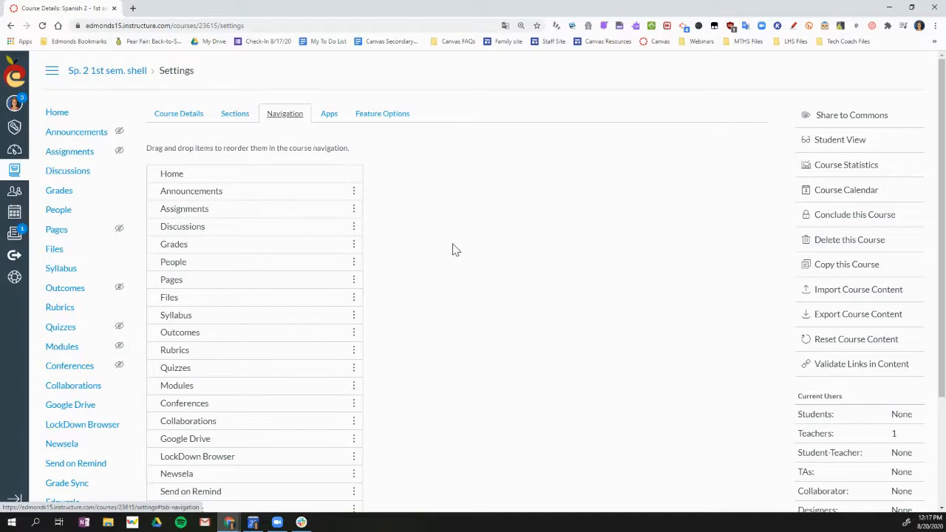
pyautogui.scroll(-1, 445, 243)
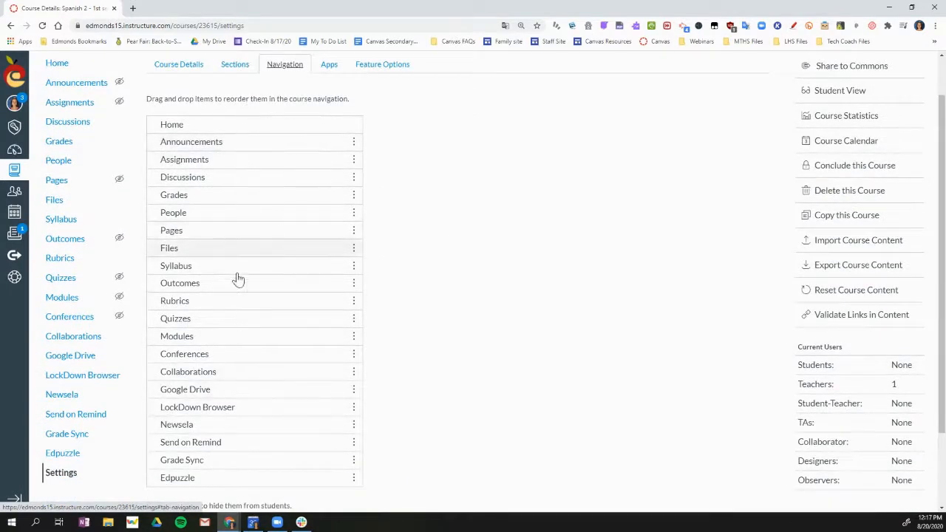
pyautogui.scroll(-1, 481, 356)
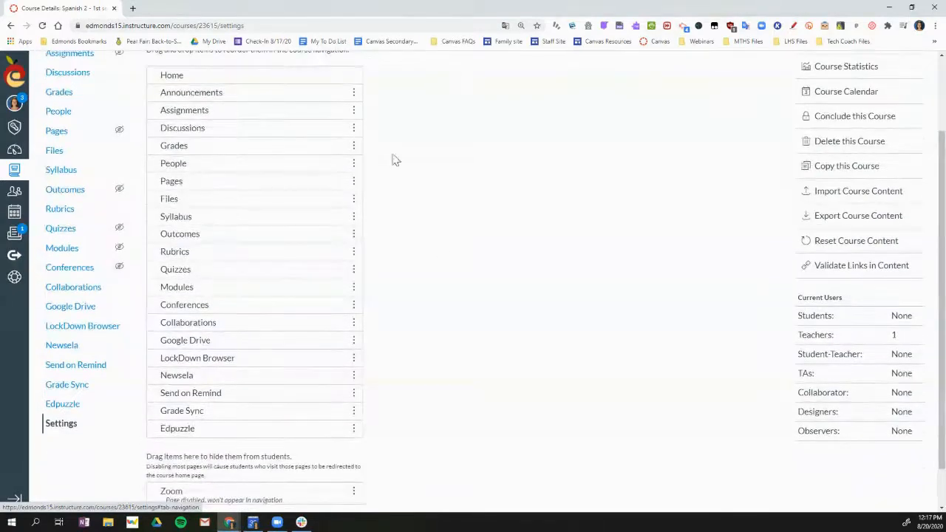
pyautogui.scroll(-1, 295, 399)
pyautogui.moveTo(291, 408); pyautogui.dragTo(247, 445)
pyautogui.moveTo(237, 389); pyautogui.dragTo(236, 433)
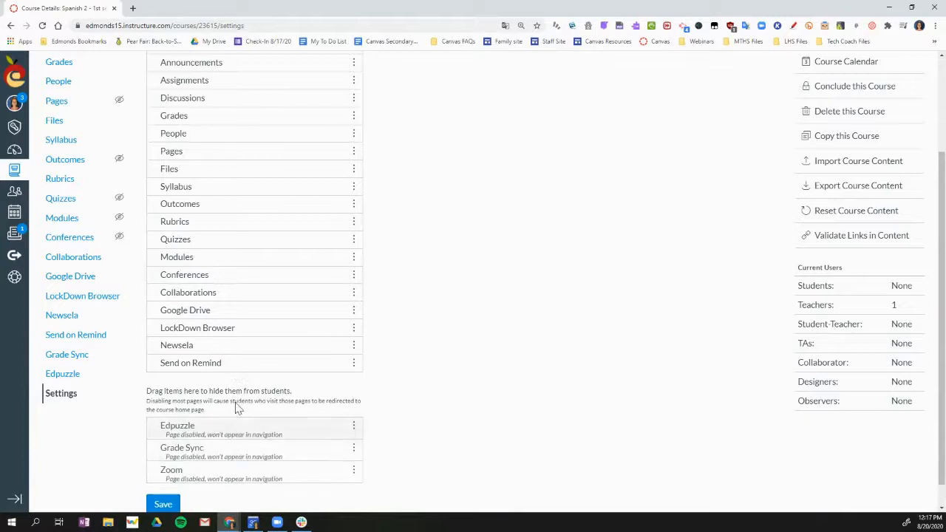
pyautogui.moveTo(235, 367); pyautogui.dragTo(235, 421)
pyautogui.moveTo(221, 345); pyautogui.dragTo(222, 432)
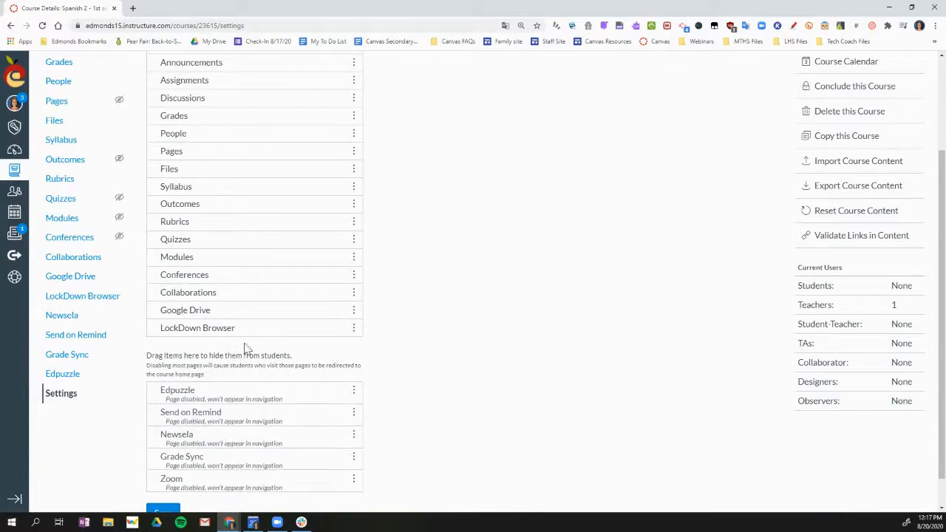
# Hide all remaining course navigation items from students except Home, Announcements, Grades, Modules and LockDown Browser
pyautogui.moveTo(238, 317); pyautogui.dragTo(227, 382)
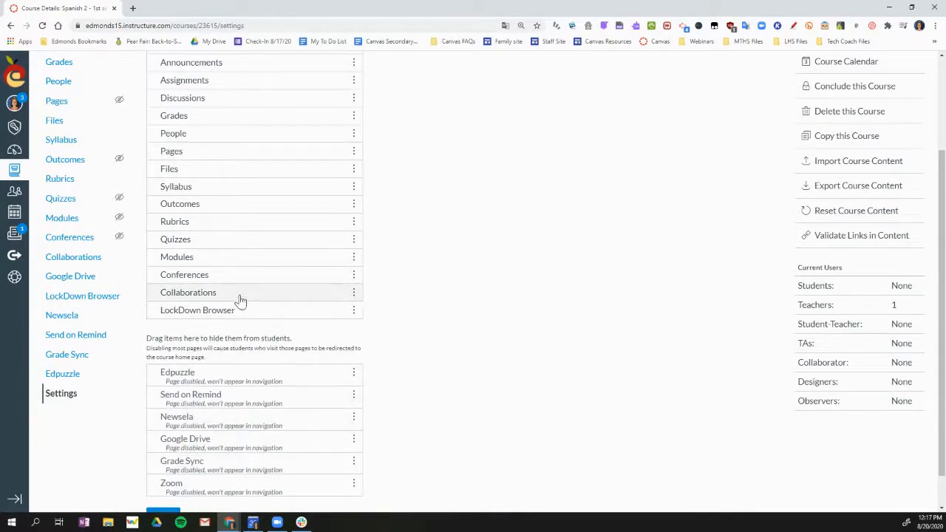
pyautogui.moveTo(241, 298); pyautogui.dragTo(237, 403)
pyautogui.moveTo(238, 275); pyautogui.dragTo(240, 362)
pyautogui.moveTo(219, 233); pyautogui.dragTo(222, 333)
pyautogui.moveTo(209, 202); pyautogui.dragTo(211, 329)
pyautogui.moveTo(221, 188); pyautogui.dragTo(221, 306)
pyautogui.moveTo(213, 169); pyautogui.dragTo(211, 304)
pyautogui.moveTo(192, 133); pyautogui.dragTo(195, 325)
pyautogui.moveTo(222, 97); pyautogui.dragTo(221, 310)
pyautogui.moveTo(212, 78); pyautogui.dragTo(222, 266)
pyautogui.scroll(1, 238, 173)
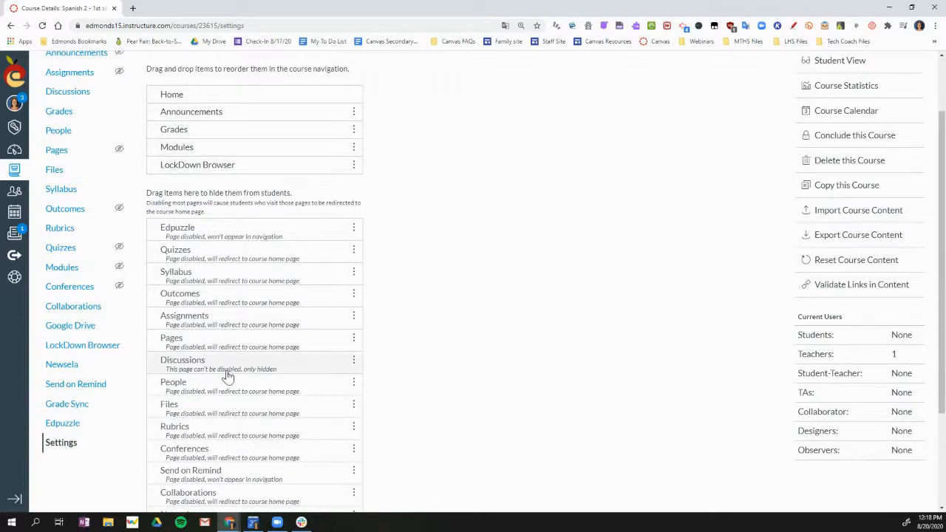
pyautogui.scroll(-2, 239, 433)
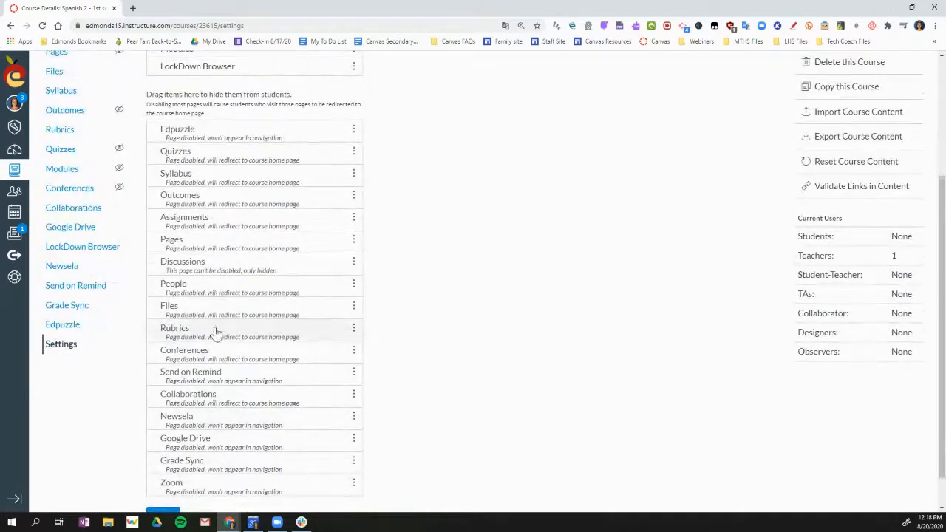
# Move Modules above Grades in the course navigation and save the navigation settings
pyautogui.scroll(2, 217, 211)
pyautogui.moveTo(207, 152); pyautogui.dragTo(207, 127)
pyautogui.moveTo(239, 165)
pyautogui.mouseDown()
pyautogui.moveTo(246, 227)
pyautogui.moveTo(243, 152)
pyautogui.moveTo(252, 170)
pyautogui.mouseUp()
pyautogui.scroll(-1, 426, 389)
pyautogui.scroll(-1, 426, 389)
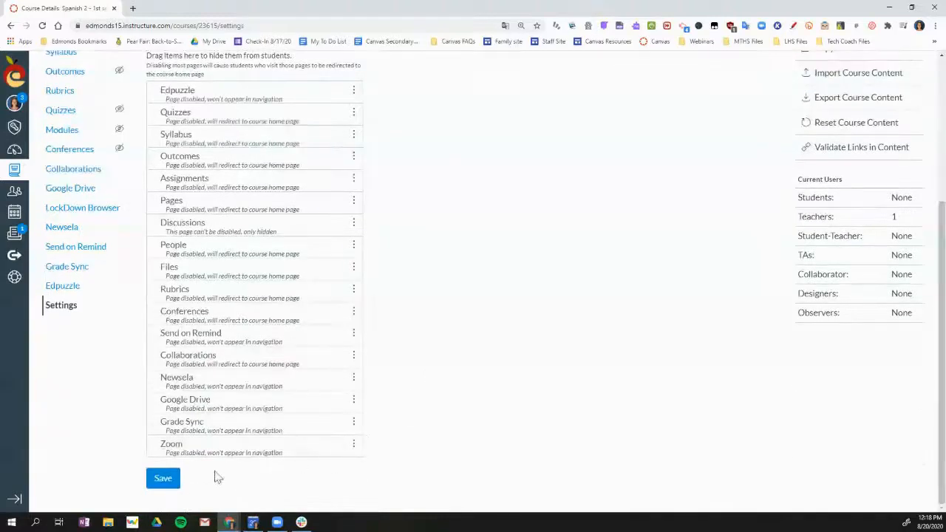
pyautogui.click(176, 479)
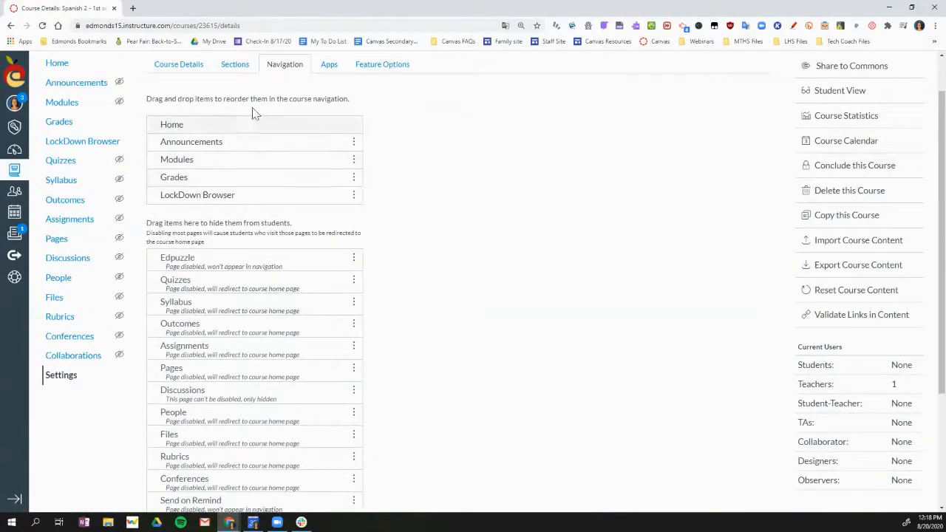
pyautogui.scroll(-1, 341, 313)
pyautogui.scroll(-2, 341, 313)
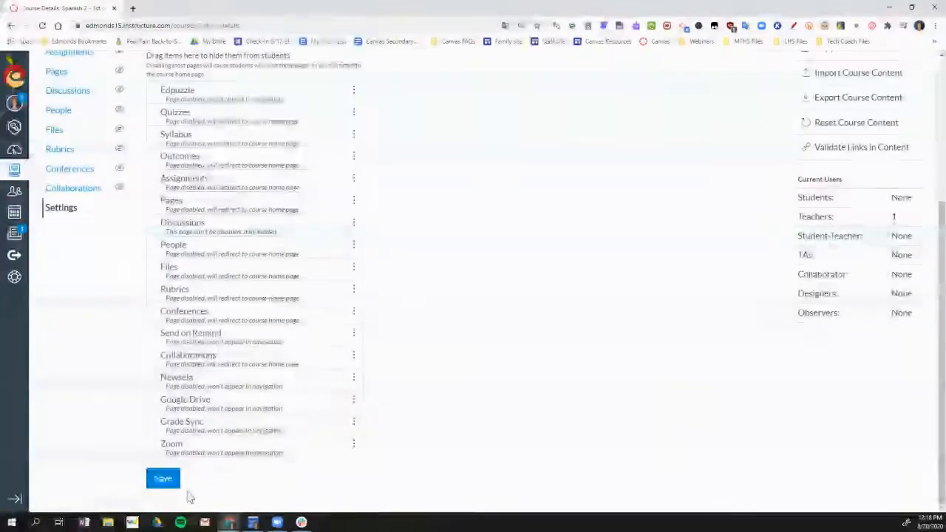
pyautogui.click(163, 479)
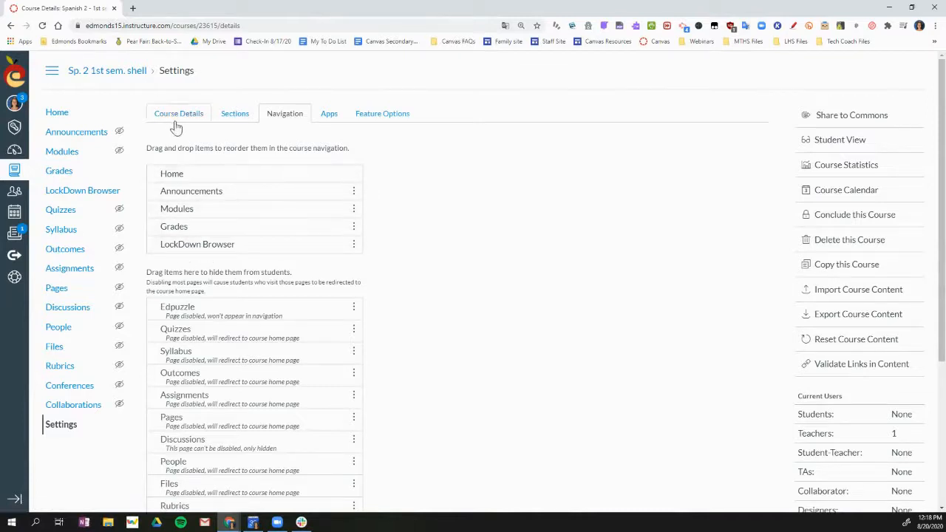
# From the course home page, start an import that copies specific content from the Canvas course Spanish 2 1st Semester Template
pyautogui.click(57, 113)
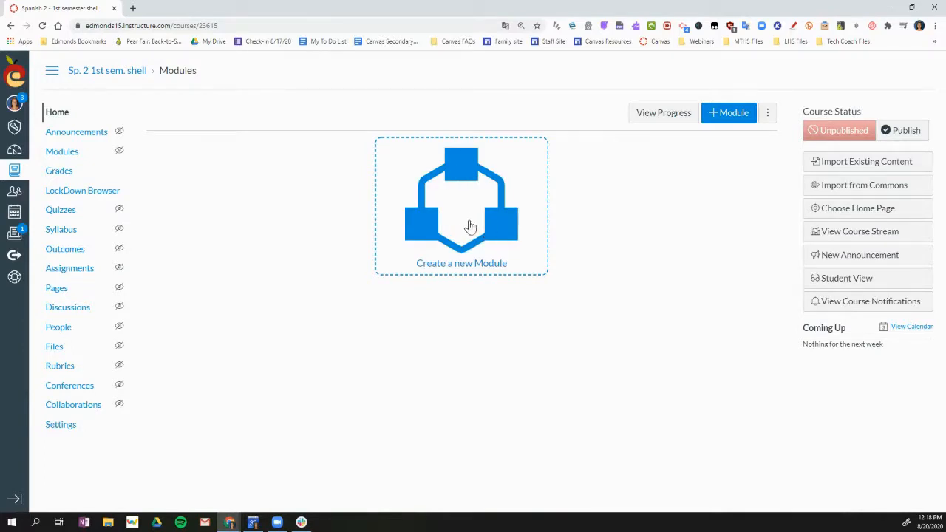
pyautogui.click(881, 169)
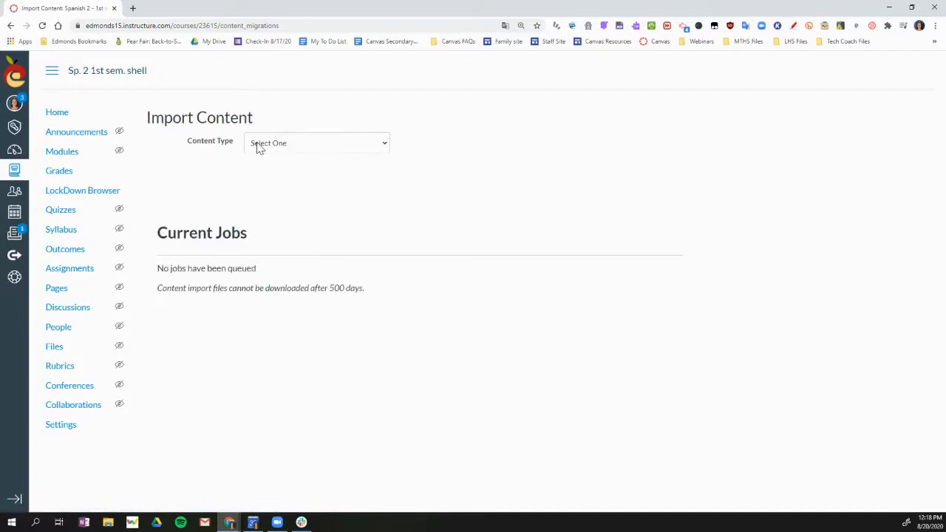
pyautogui.click(329, 148)
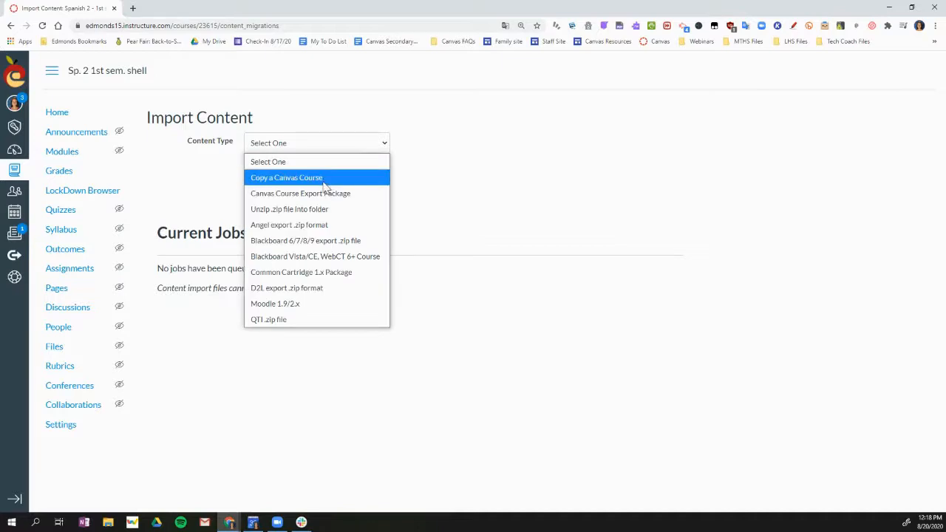
pyautogui.click(325, 179)
pyautogui.click(323, 175)
pyautogui.write('spanish 2')
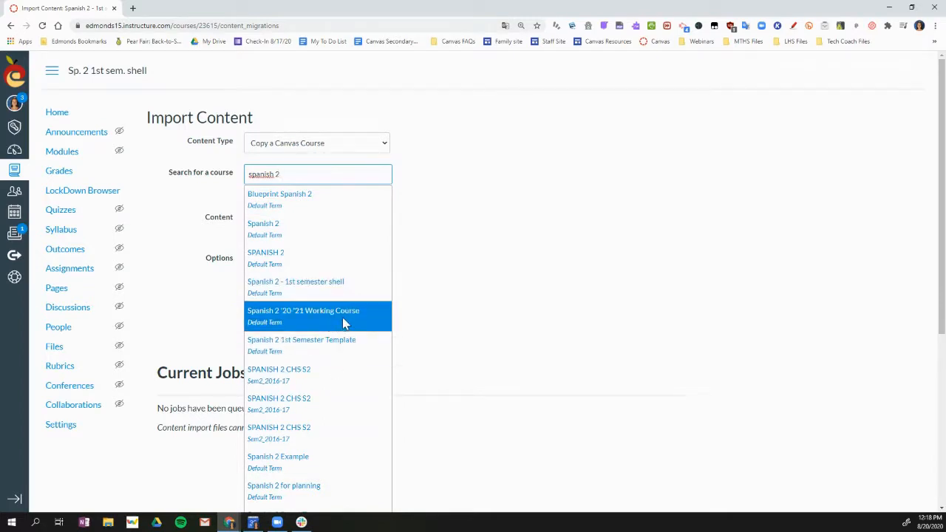
pyautogui.click(343, 343)
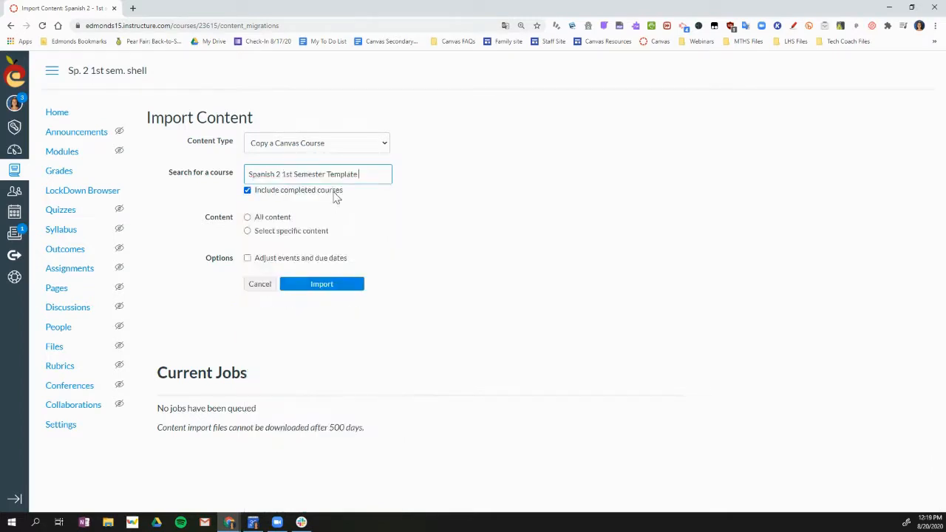
pyautogui.click(249, 232)
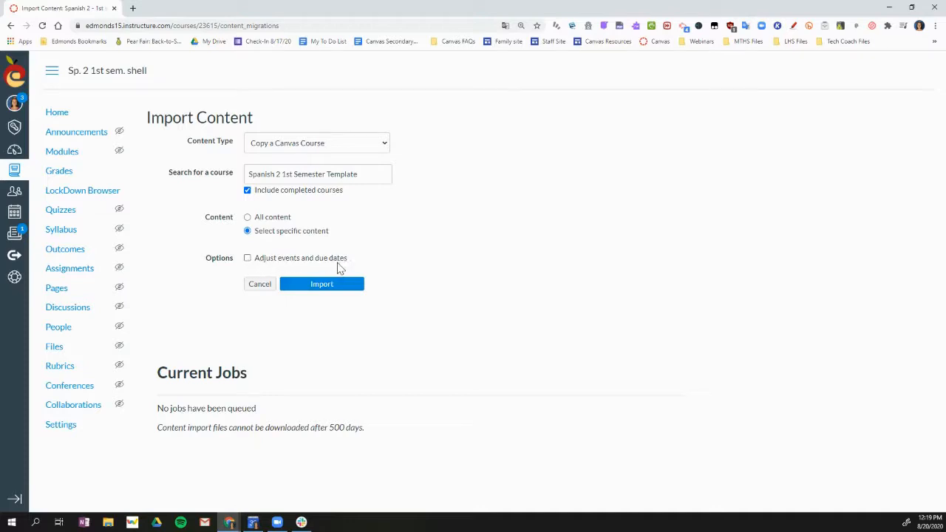
pyautogui.click(331, 287)
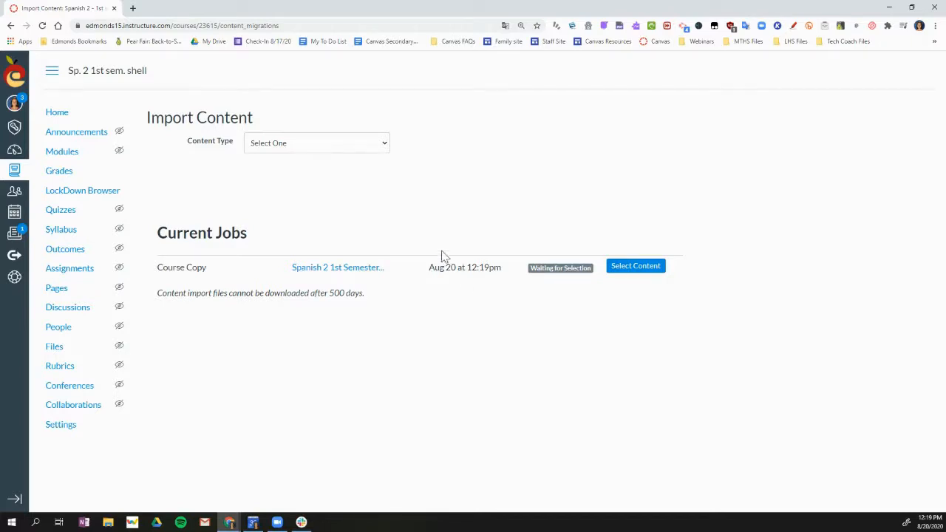
# Select the Resources for Families & Students module, both Week 1: September 7th - 11th modules and all discussion topics, and import them
pyautogui.click(636, 267)
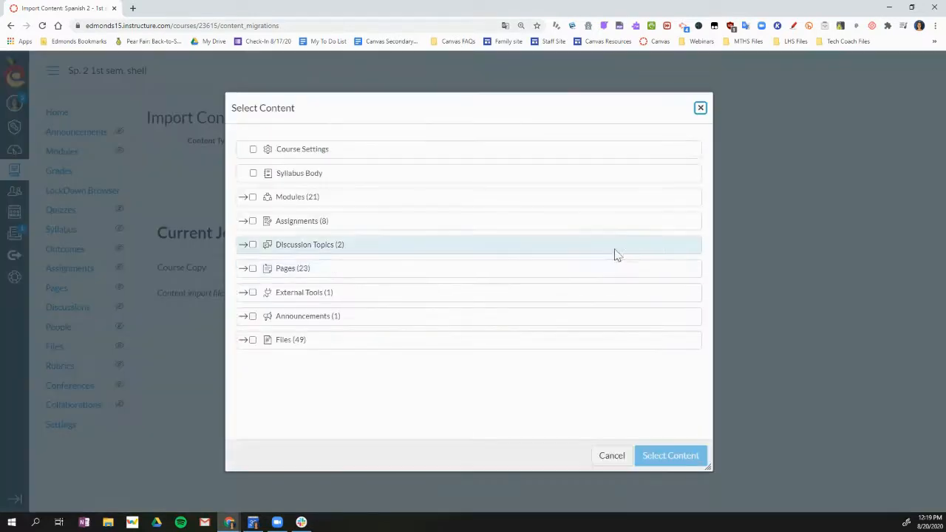
pyautogui.click(243, 199)
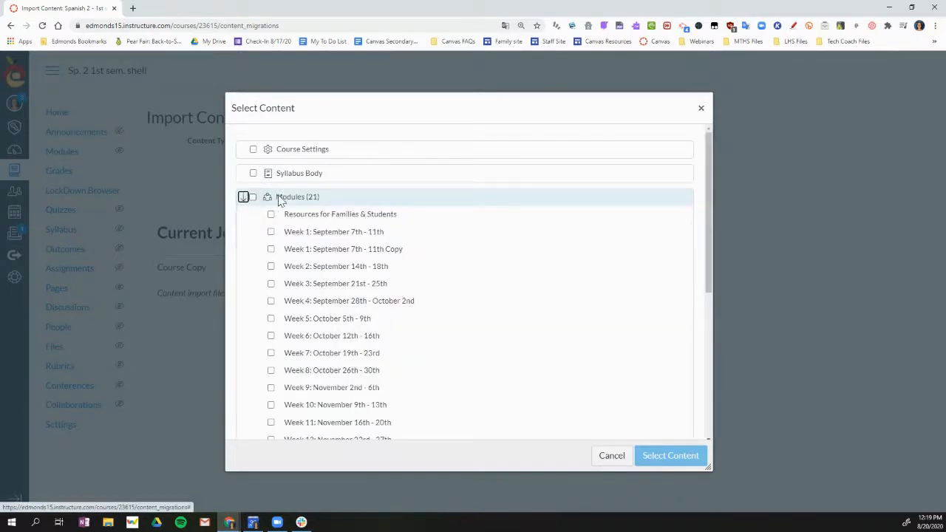
pyautogui.click(270, 214)
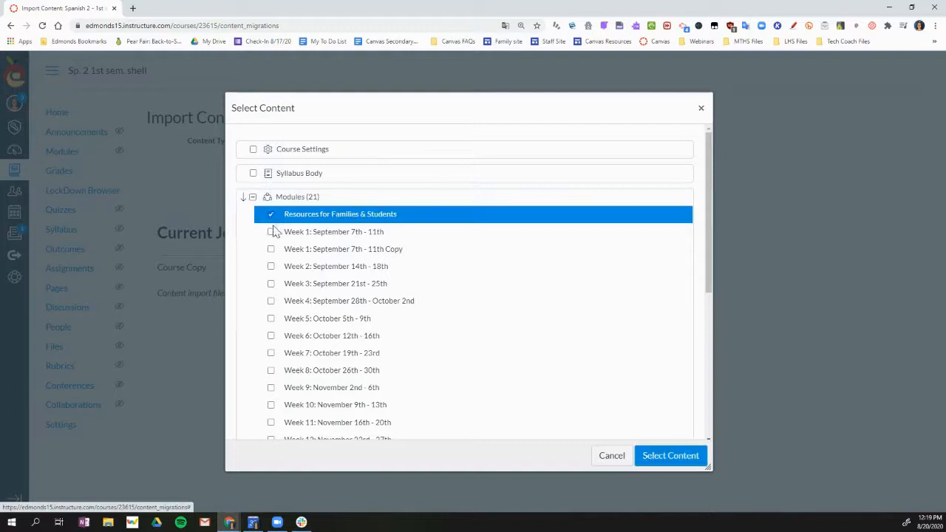
pyautogui.click(271, 231)
pyautogui.scroll(-5, 384, 253)
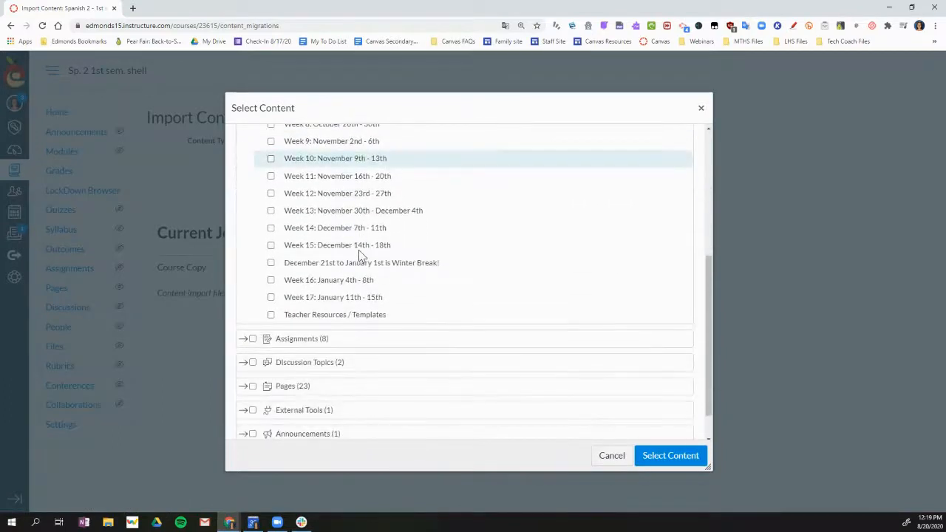
pyautogui.click(252, 362)
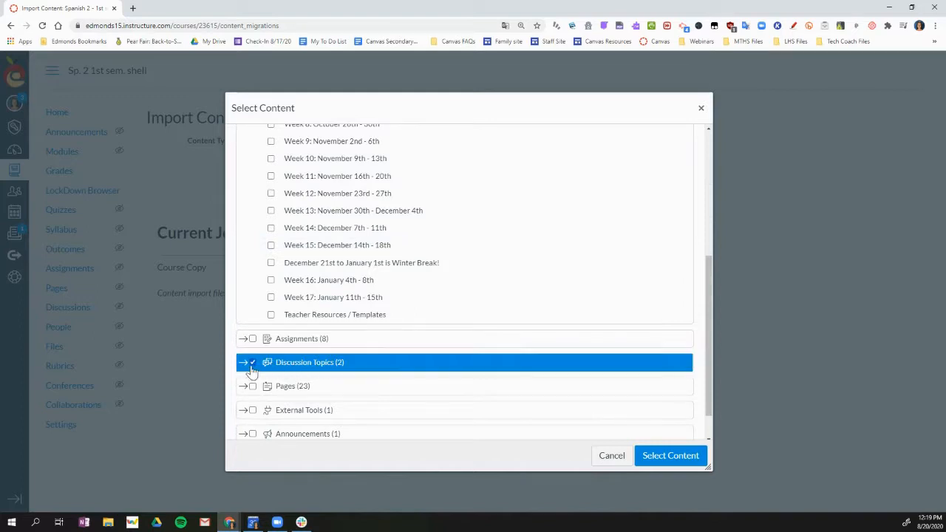
pyautogui.click(243, 363)
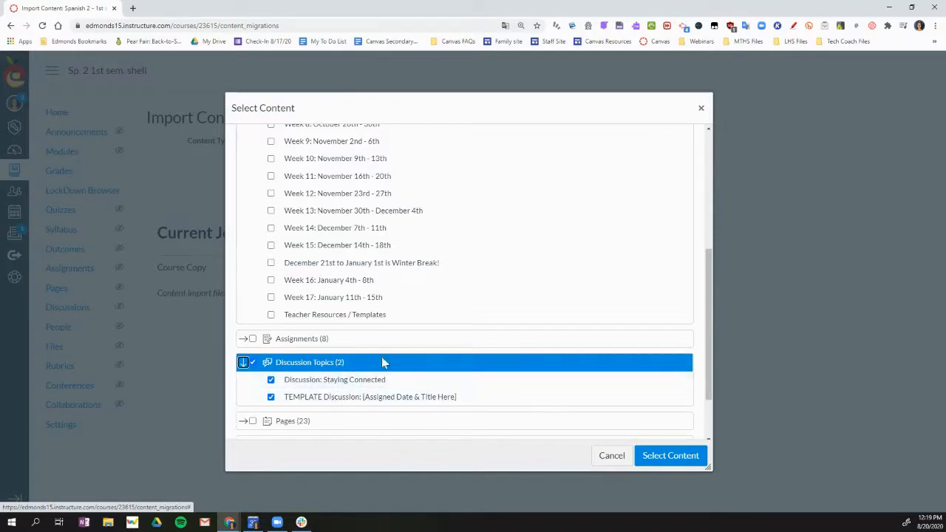
pyautogui.scroll(-1, 381, 362)
pyautogui.click(670, 458)
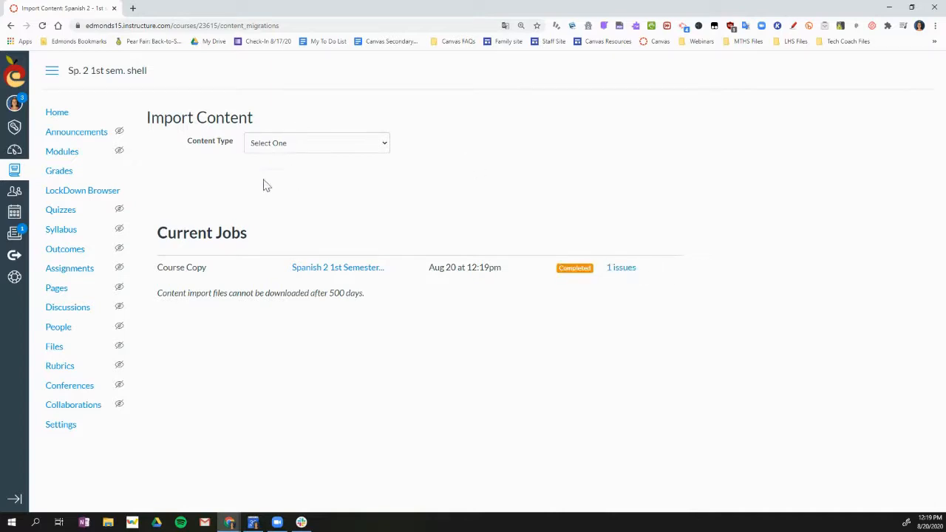
# From the course home page, go to Commons and open the shared page ESD 2020: Course Information for Students & Families
pyautogui.click(62, 119)
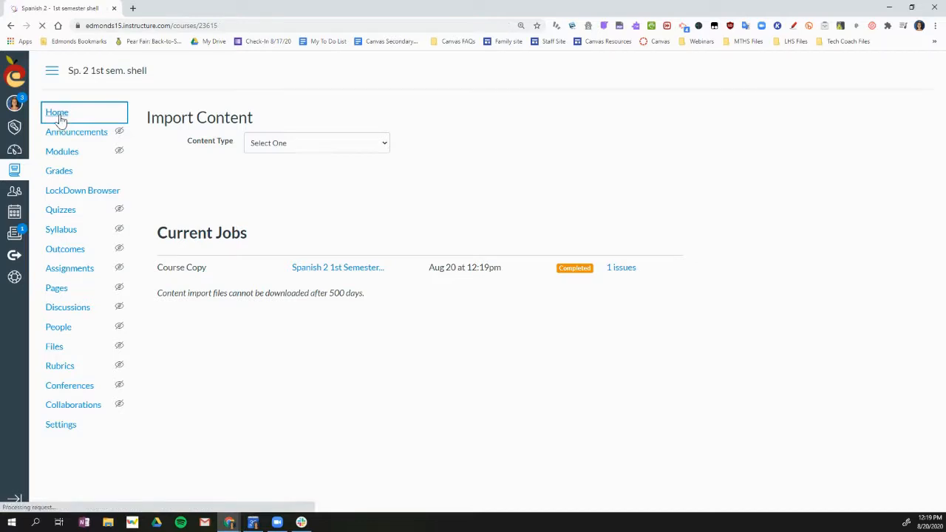
pyautogui.scroll(-2, 407, 304)
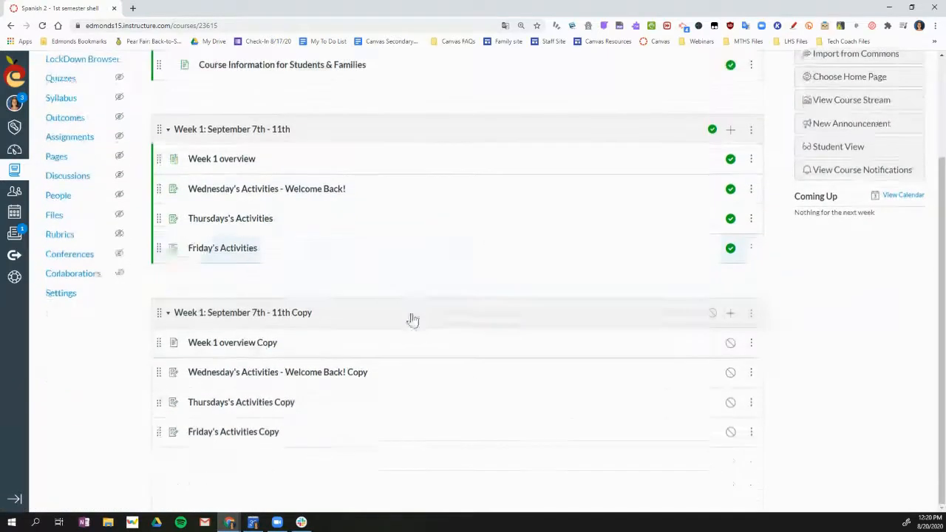
pyautogui.scroll(2, 393, 188)
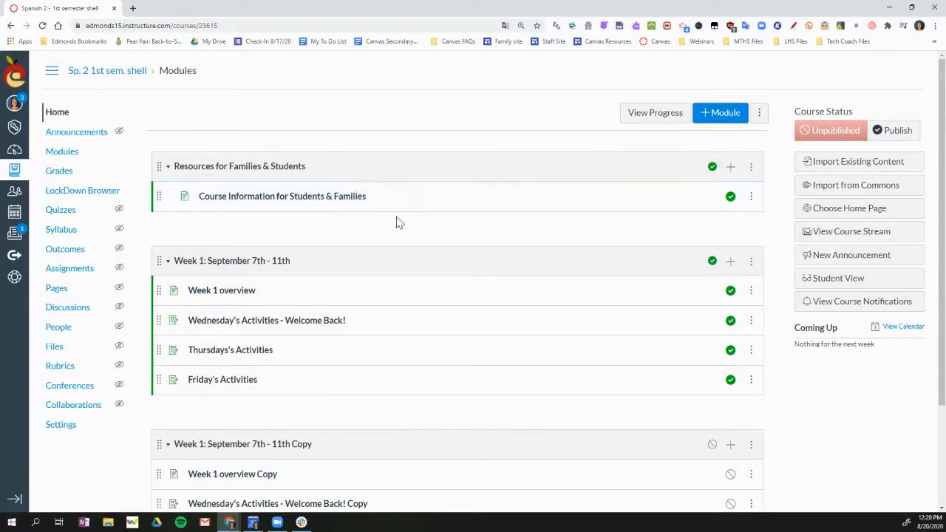
pyautogui.click(885, 191)
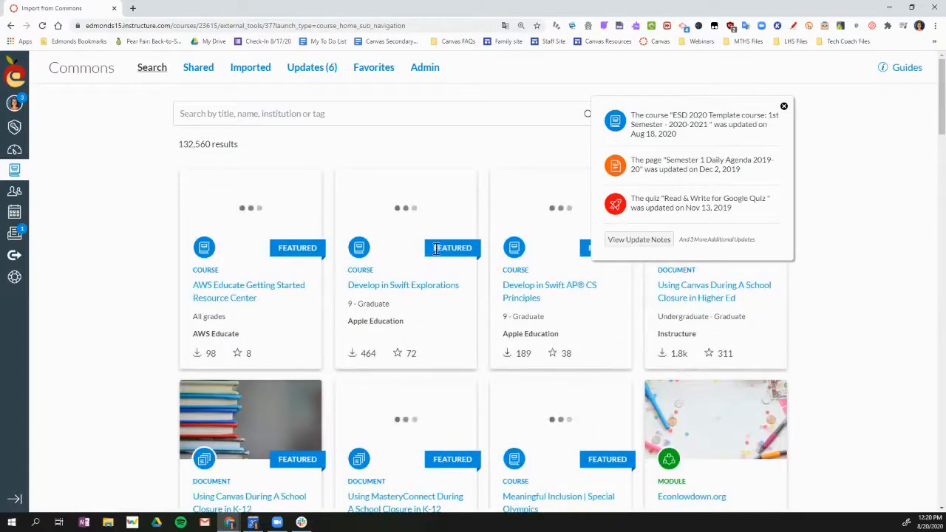
pyautogui.click(784, 107)
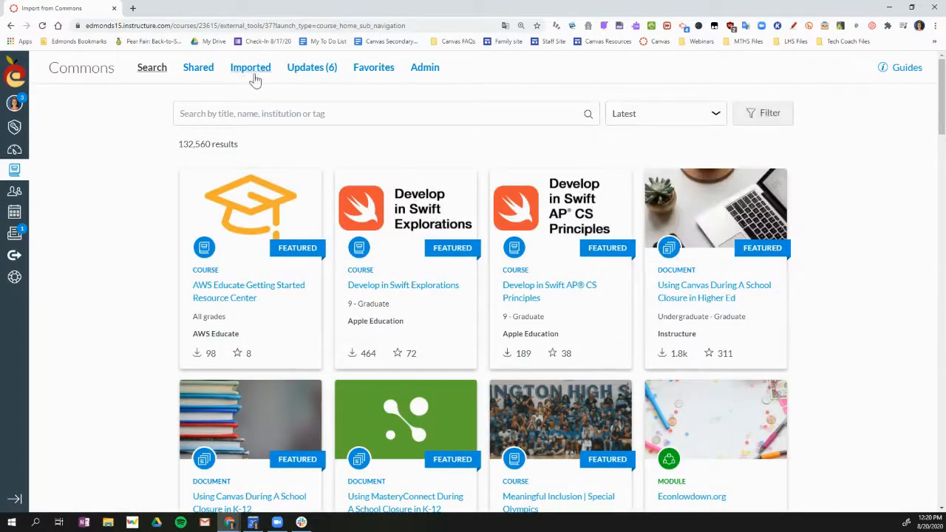
pyautogui.click(203, 68)
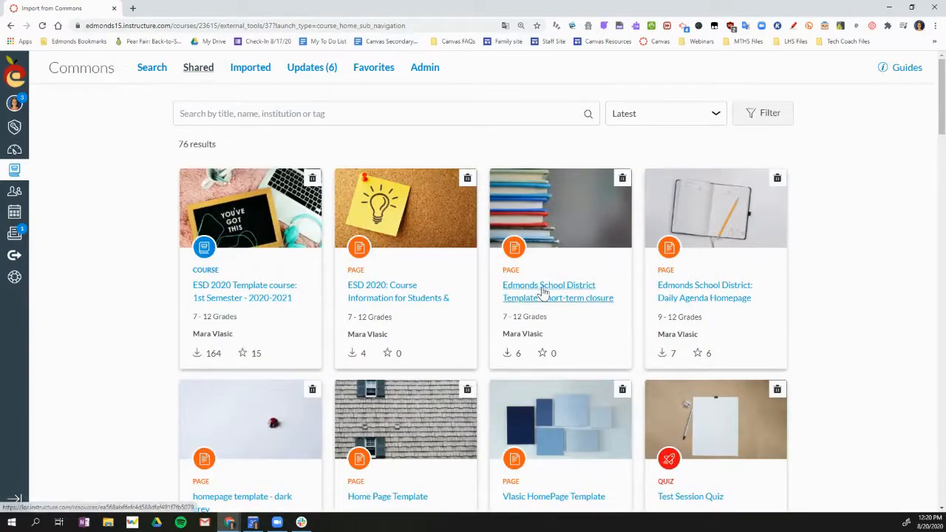
pyautogui.click(394, 295)
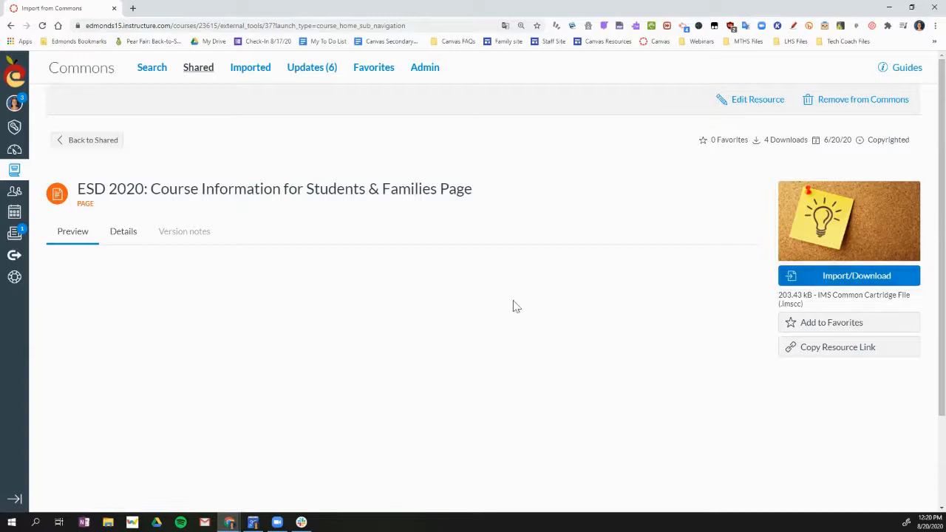
# Import the Course Information page from Commons into the Spanish 2 1st Semester Template course
pyautogui.click(864, 280)
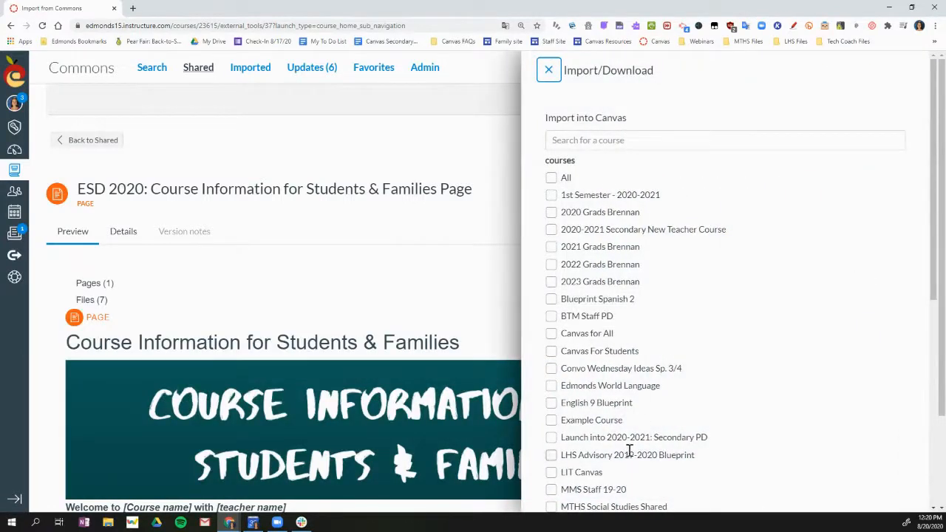
pyautogui.scroll(-3, 610, 308)
pyautogui.scroll(-2, 610, 317)
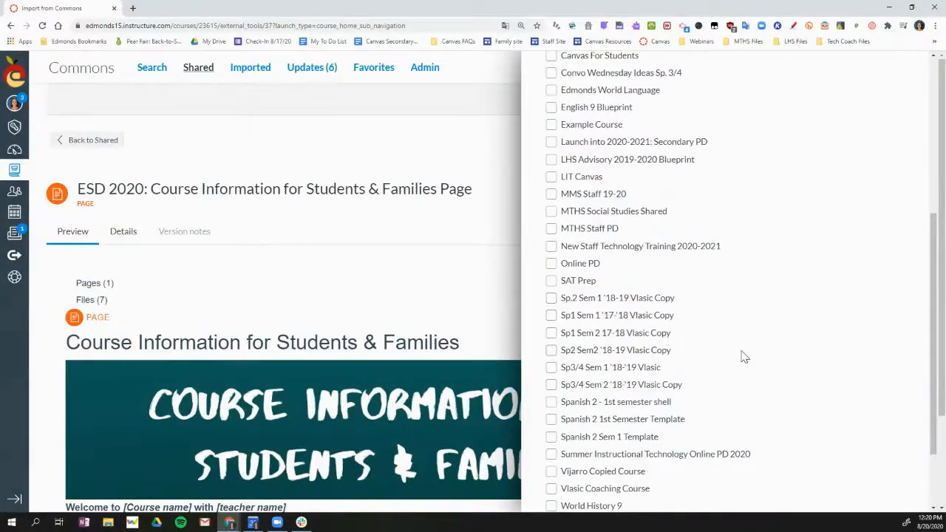
pyautogui.click(552, 422)
pyautogui.scroll(-2, 804, 402)
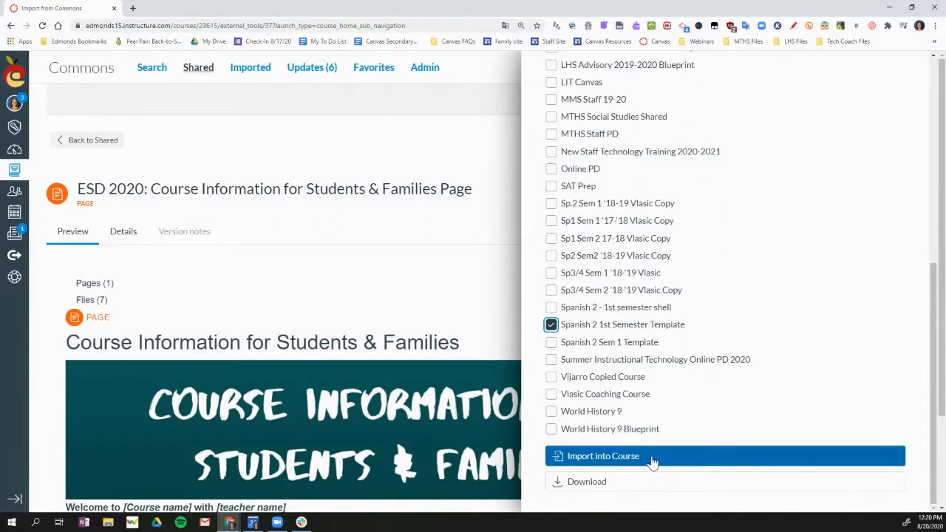
pyautogui.click(654, 458)
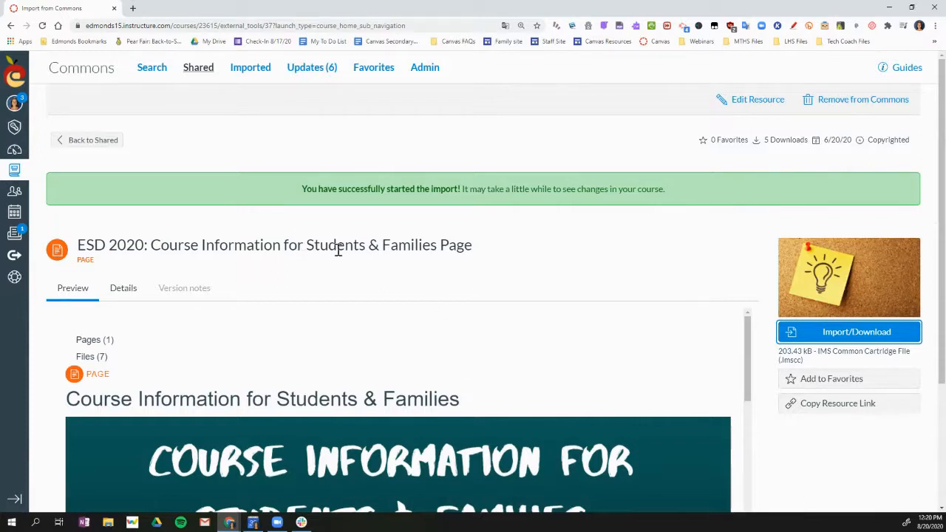
# Return to the dashboard and publish the Spanish 2 - 1st semester shell course
pyautogui.click(20, 155)
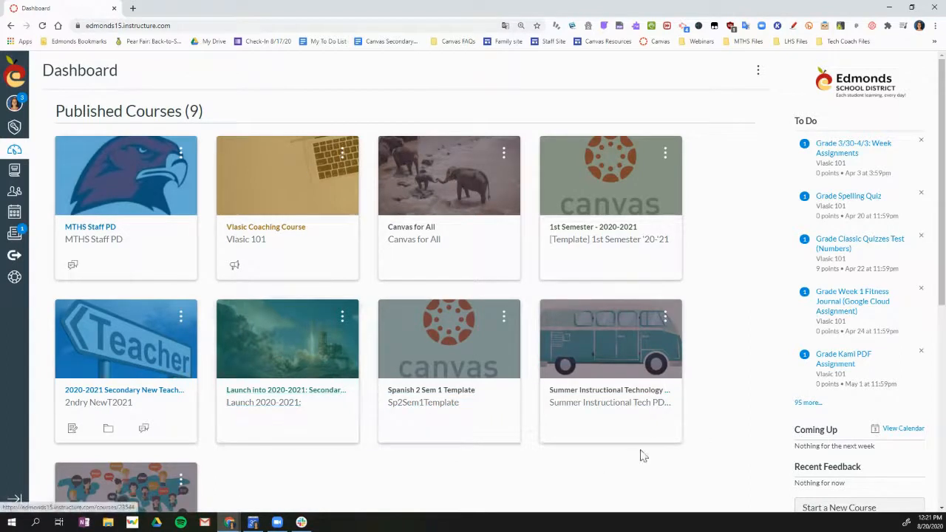
pyautogui.scroll(-5, 650, 443)
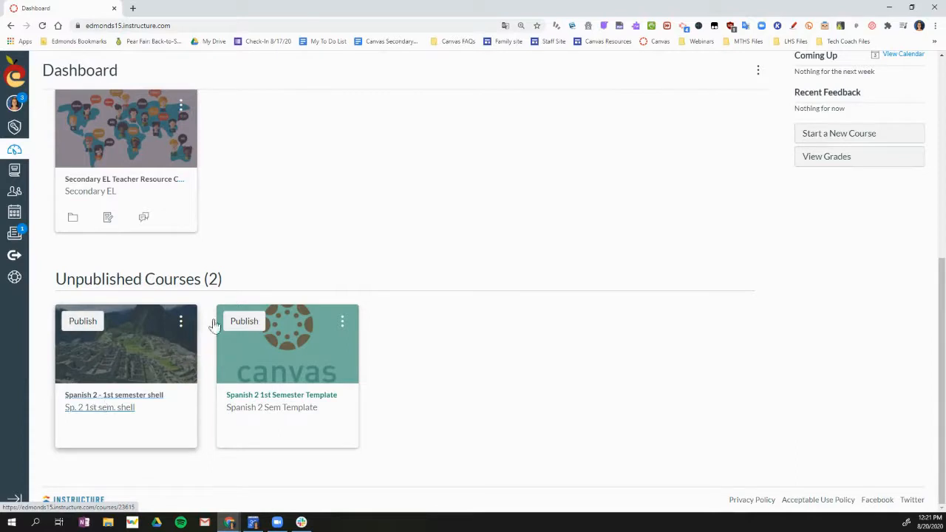
pyautogui.scroll(5, 418, 221)
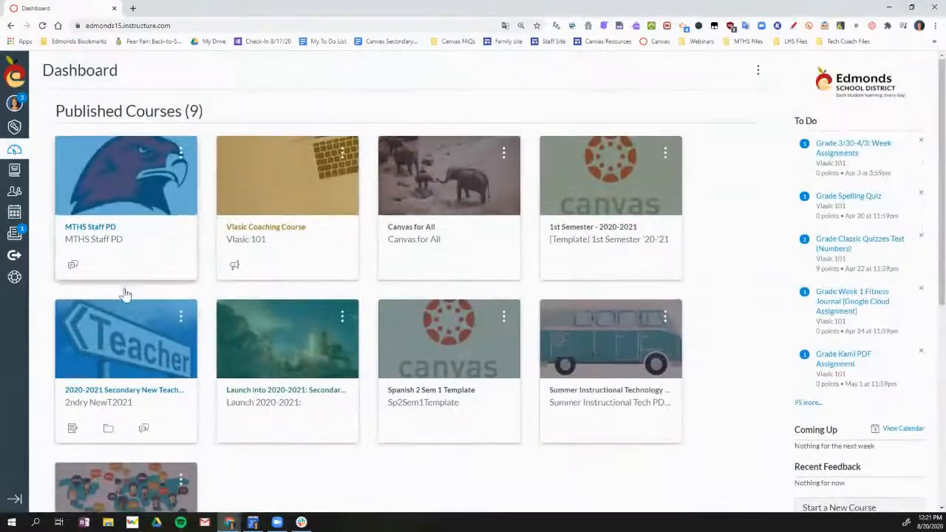
pyautogui.scroll(-5, 122, 295)
pyautogui.click(82, 325)
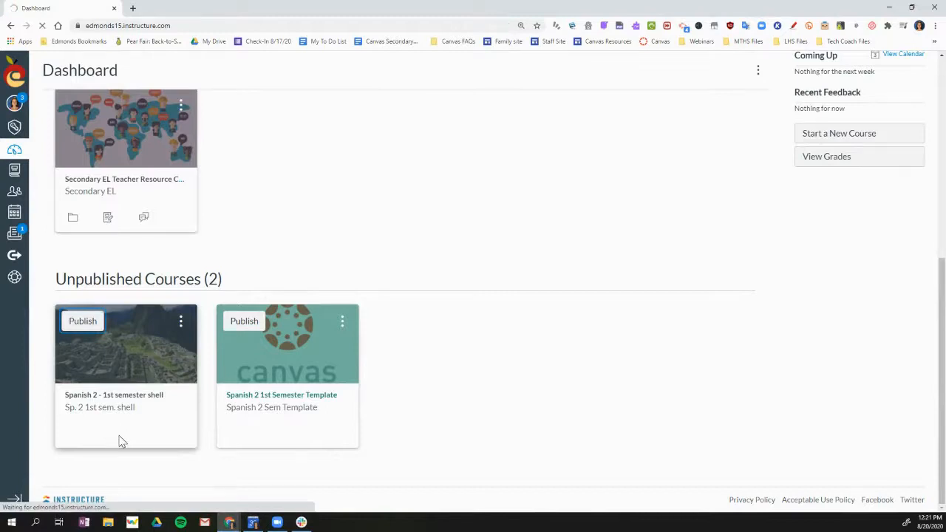
pyautogui.scroll(3, 521, 281)
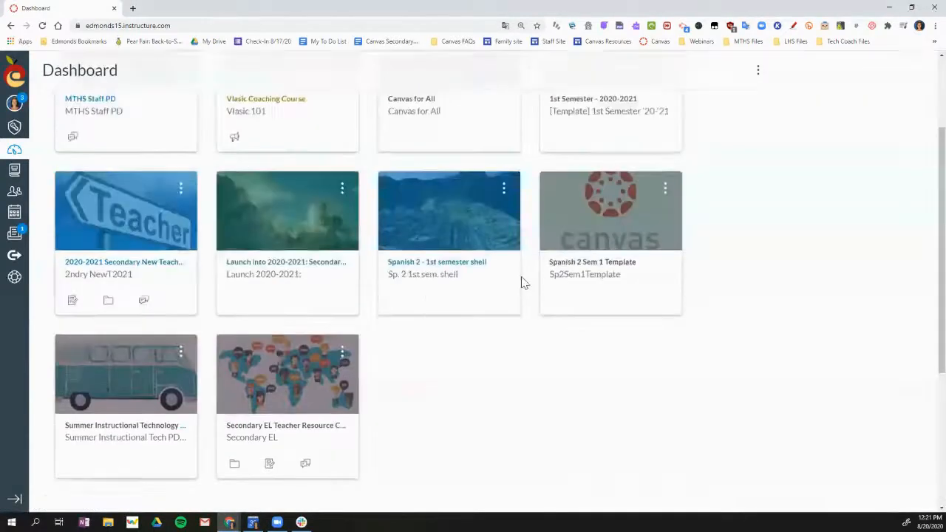